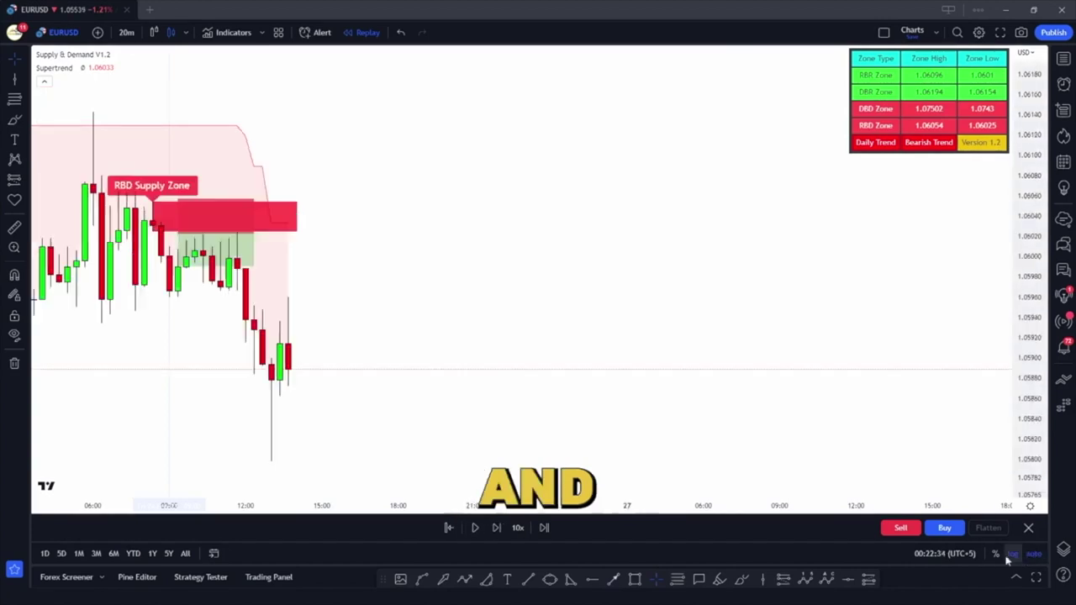
Step: Replay the price forward and extend the short position at the RBD supply zone to a target of about 0.00443 (44.3 pips)
{"action": "left_click", "coordinate": [475, 530]}
{"action": "left_click_drag", "start_coordinate": [348, 308], "coordinate": [559, 308]}
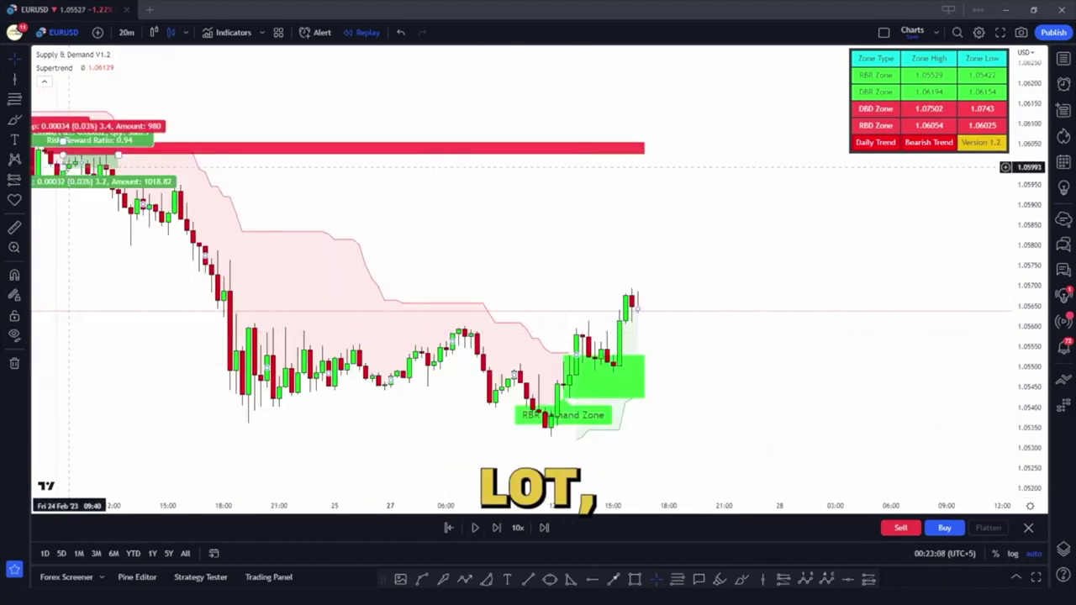
{"action": "left_click_drag", "start_coordinate": [65, 168], "coordinate": [65, 334]}
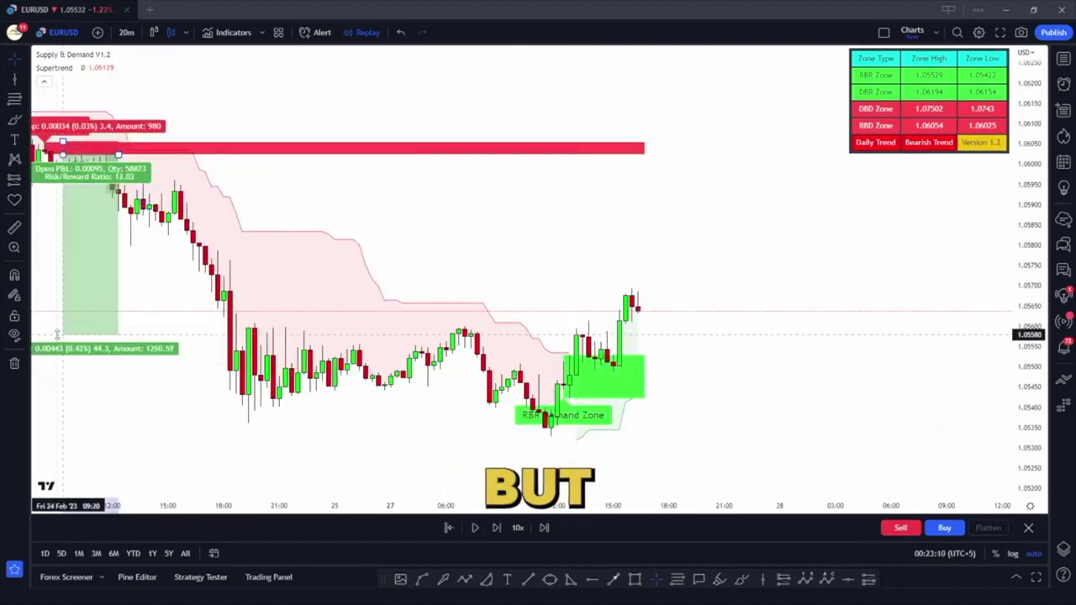
{"action": "left_click_drag", "start_coordinate": [118, 154], "coordinate": [575, 257]}
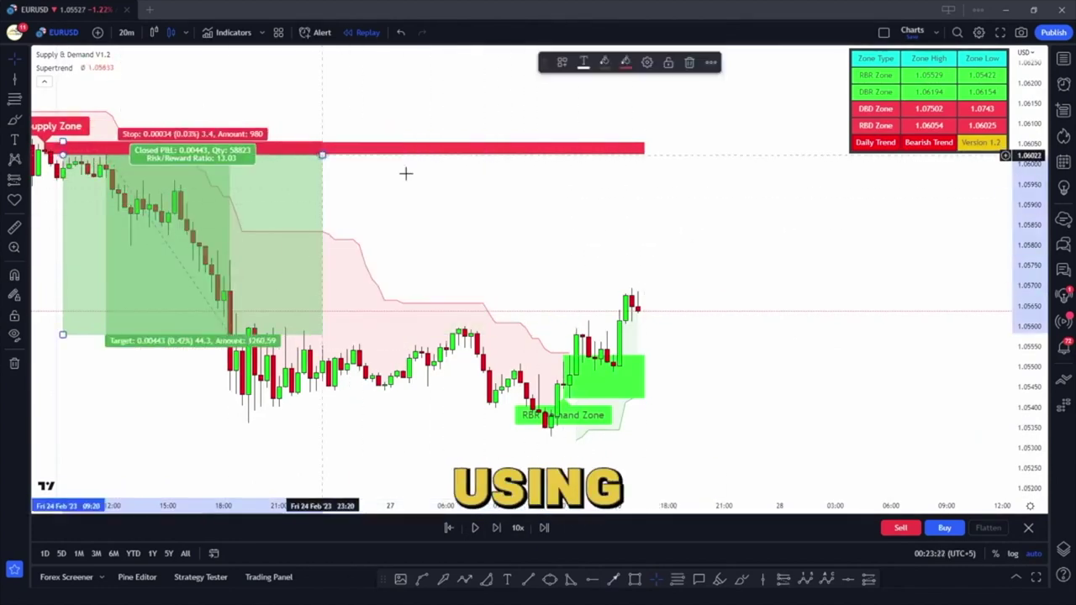
Step: Place a long position at the RBR demand zone with entry 1.05531 and stop 1.05421, and raise its target to 1.05869
{"action": "left_click", "coordinate": [576, 392]}
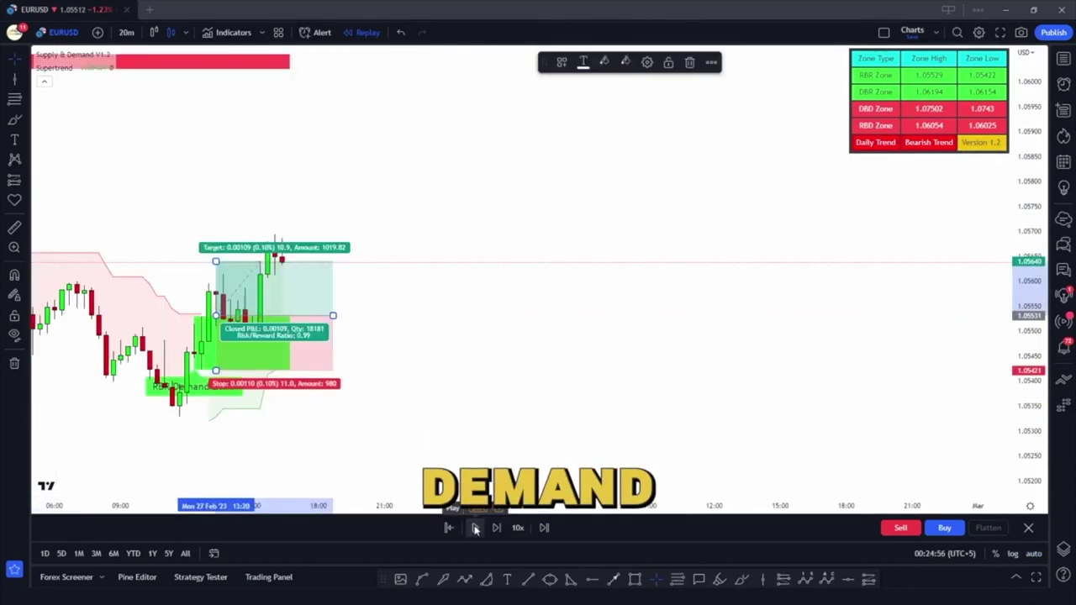
{"action": "left_click", "coordinate": [476, 528]}
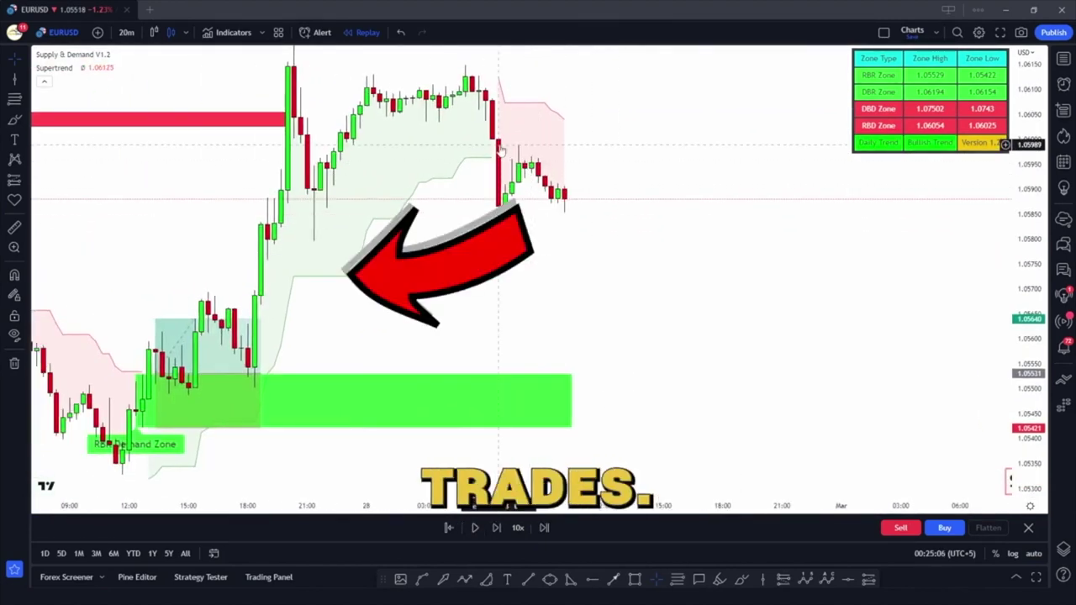
{"action": "left_click", "coordinate": [156, 325]}
Step: Replay the price further and look closely at the rally from the DBR demand zone on 1 March
{"action": "left_click", "coordinate": [476, 531]}
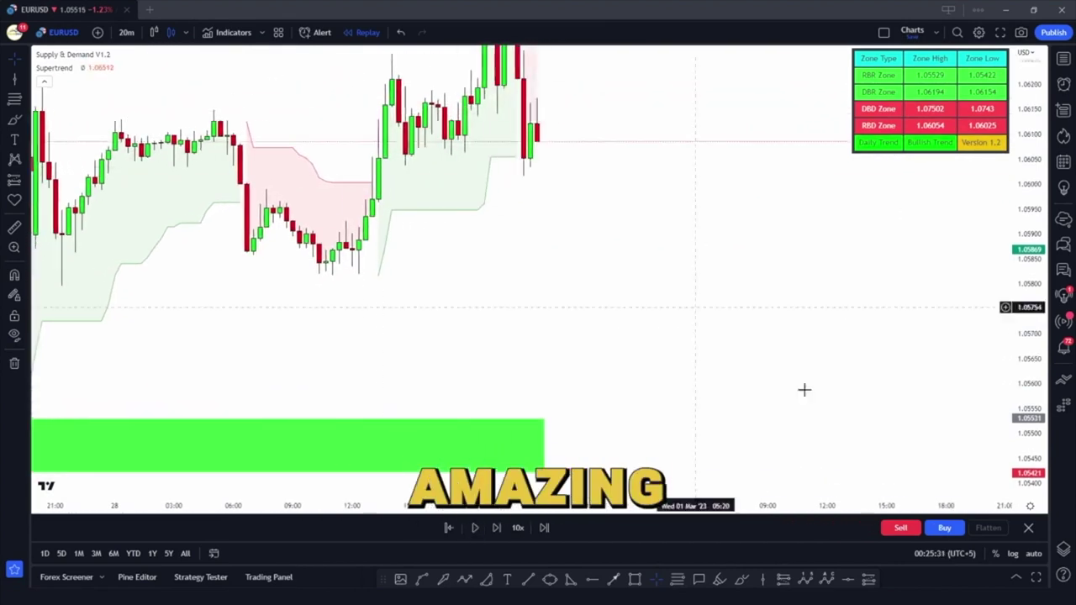
{"action": "left_click", "coordinate": [475, 530]}
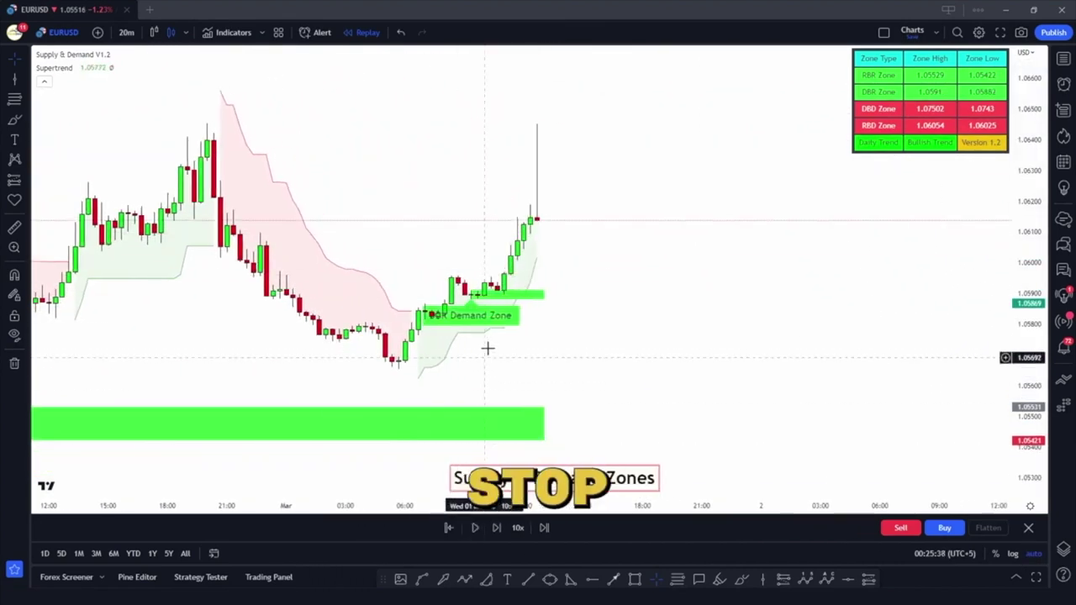
{"action": "left_click_drag", "start_coordinate": [501, 341], "coordinate": [543, 328]}
{"action": "left_click_drag", "start_coordinate": [1024, 450], "coordinate": [1024, 313]}
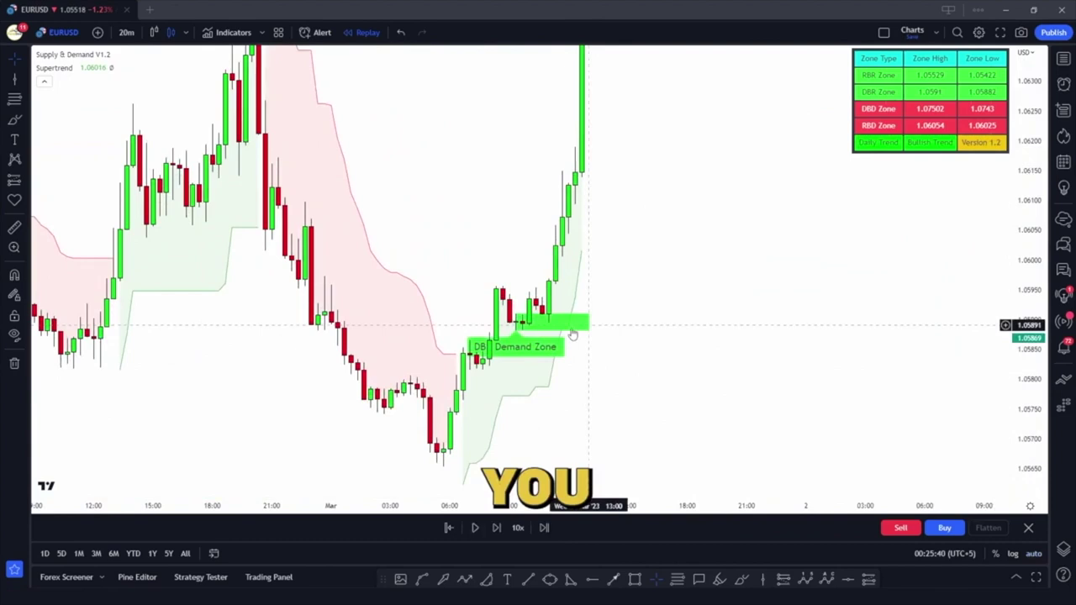
{"action": "scroll", "coordinate": [471, 328], "scroll_direction": "up", "scroll_amount": 2}
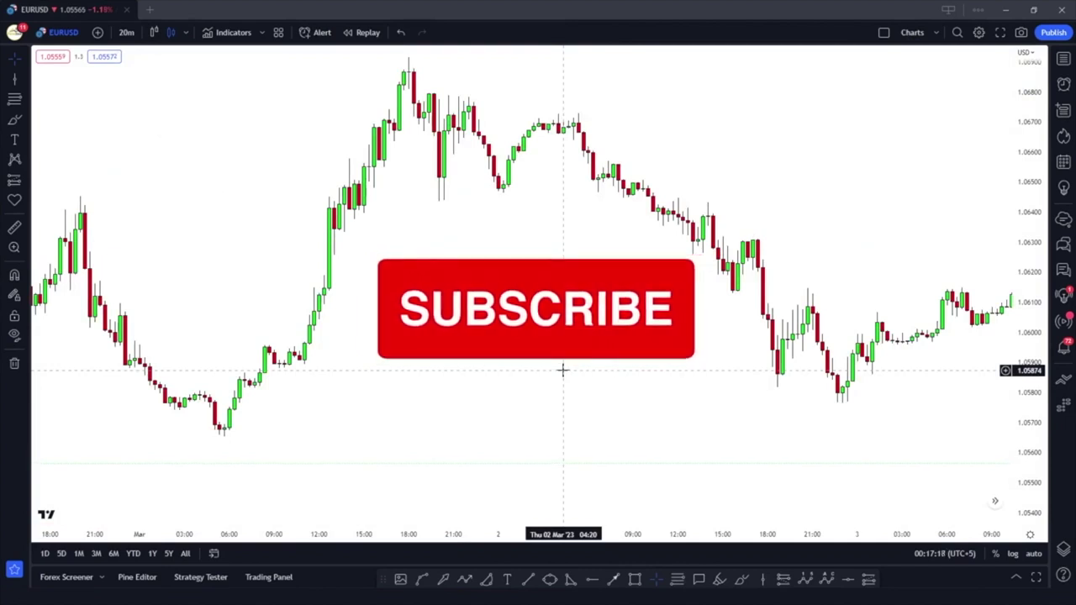
Step: Underline the RBR and DBR labels in the Supply & Demand Zones diagram below the candles
{"action": "left_click_drag", "start_coordinate": [463, 418], "coordinate": [459, 406]}
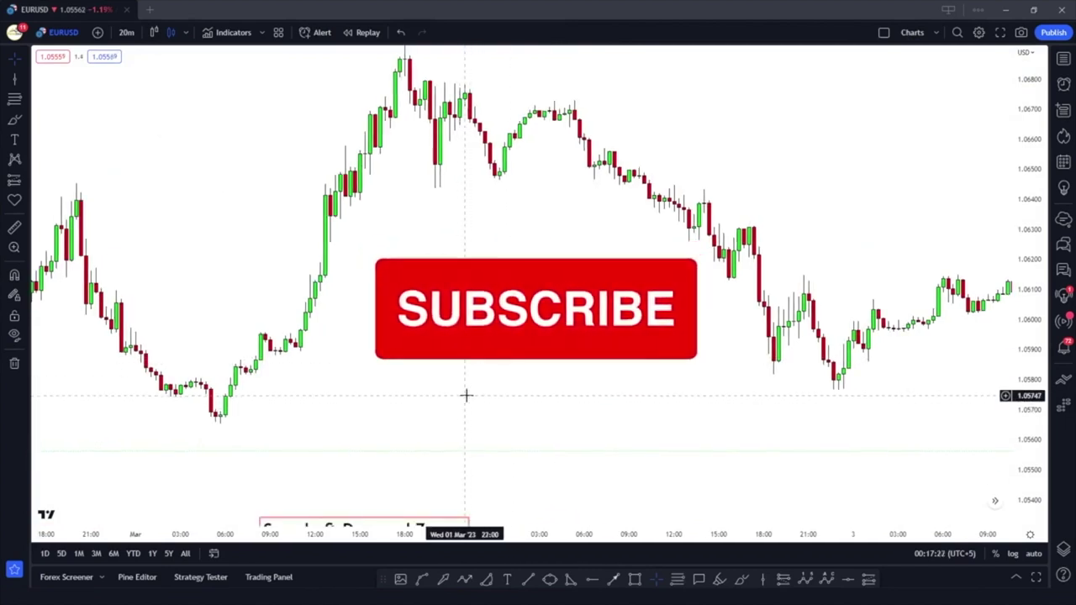
{"action": "left_click_drag", "start_coordinate": [536, 391], "coordinate": [528, 410]}
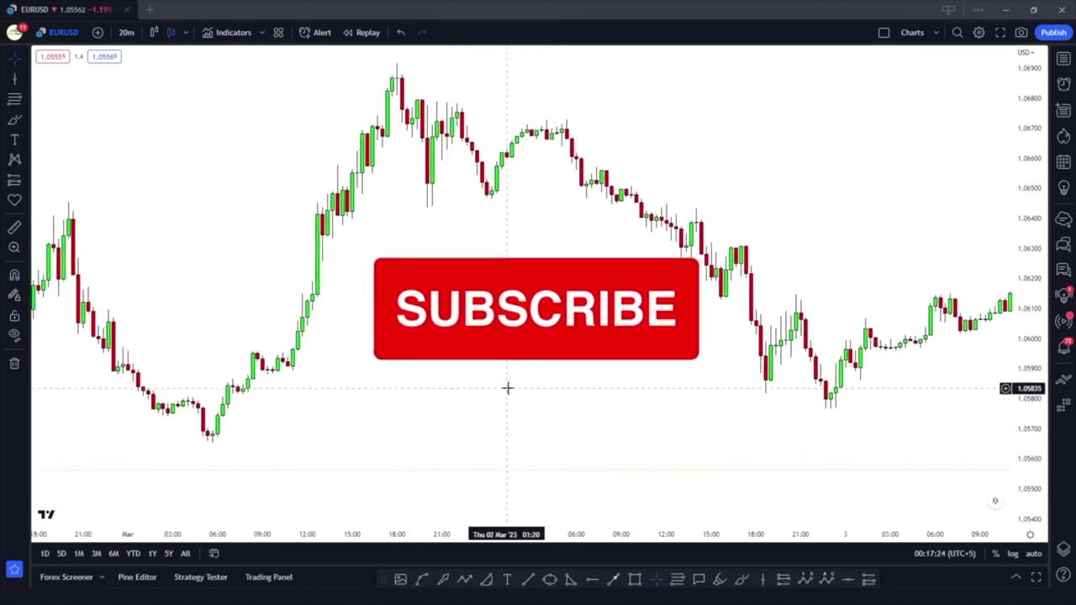
{"action": "left_click_drag", "start_coordinate": [665, 442], "coordinate": [673, 149]}
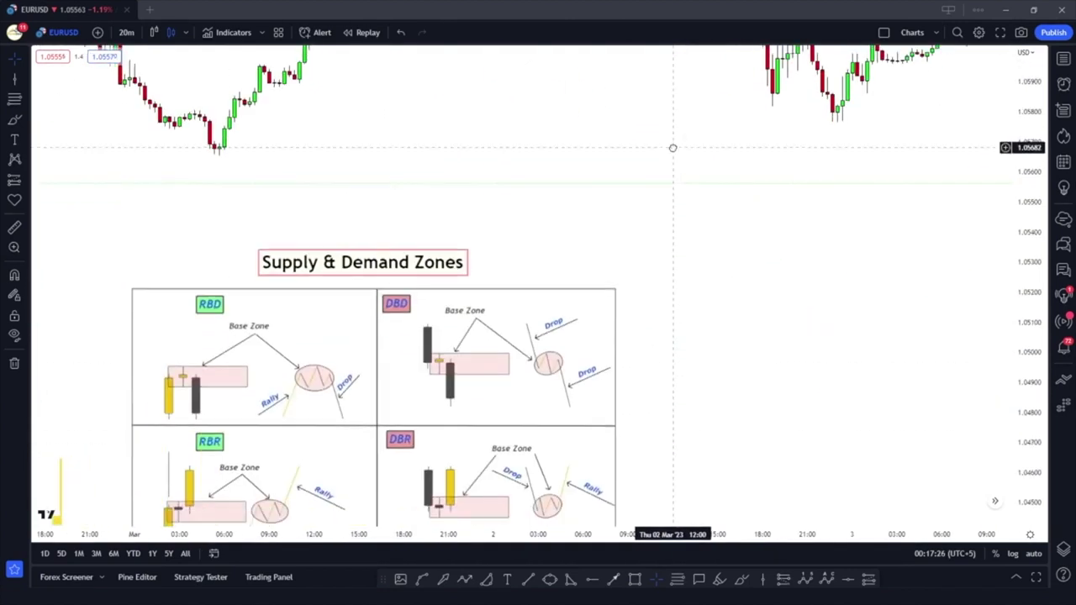
{"action": "left_click_drag", "start_coordinate": [681, 381], "coordinate": [835, 209]}
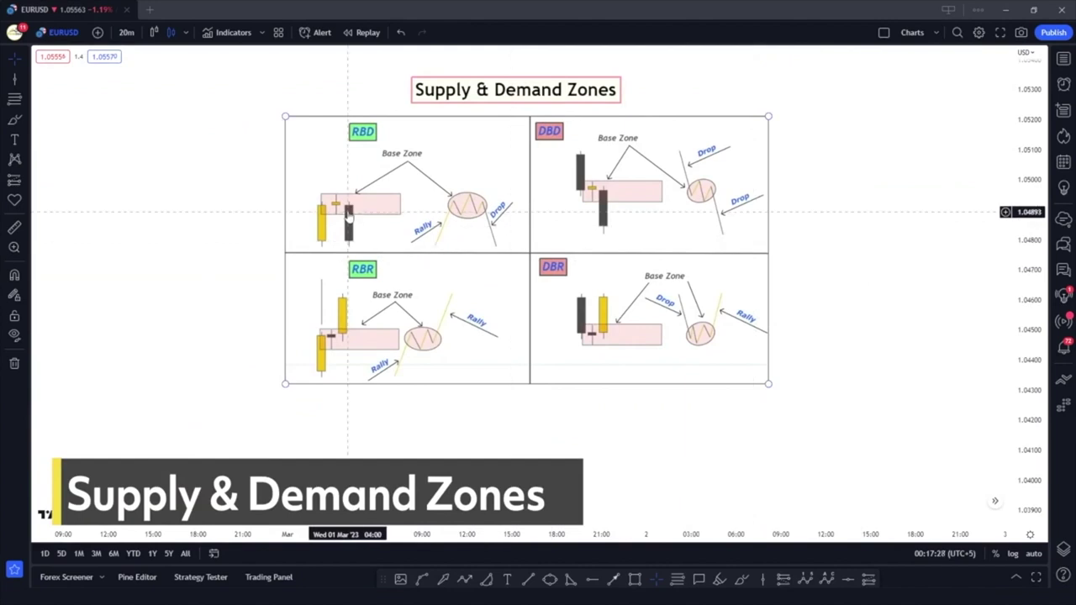
{"action": "left_click_drag", "start_coordinate": [221, 199], "coordinate": [218, 245]}
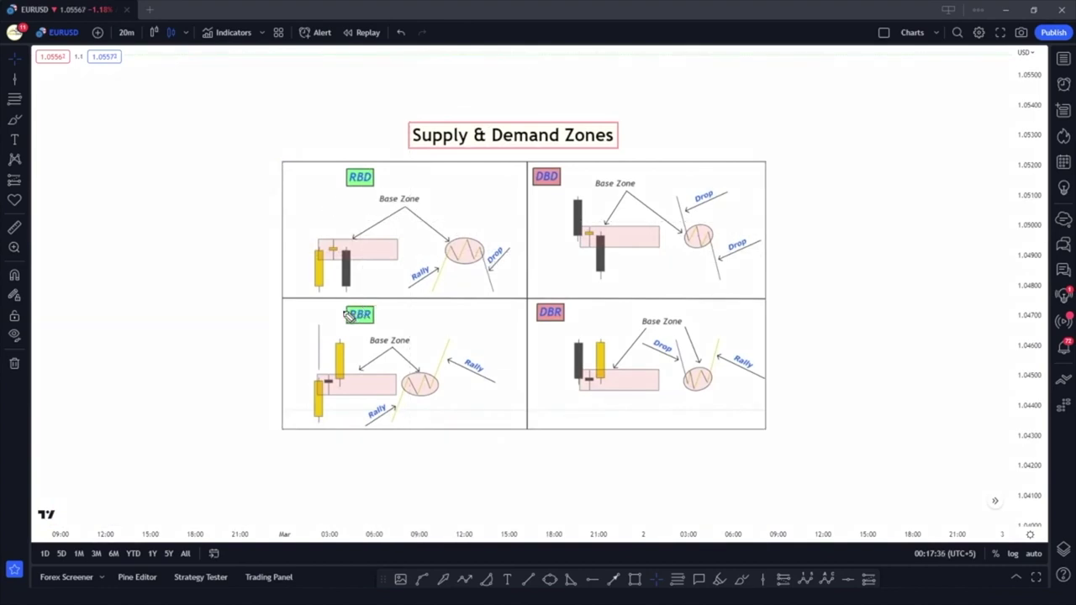
{"action": "left_click_drag", "start_coordinate": [350, 327], "coordinate": [387, 328]}
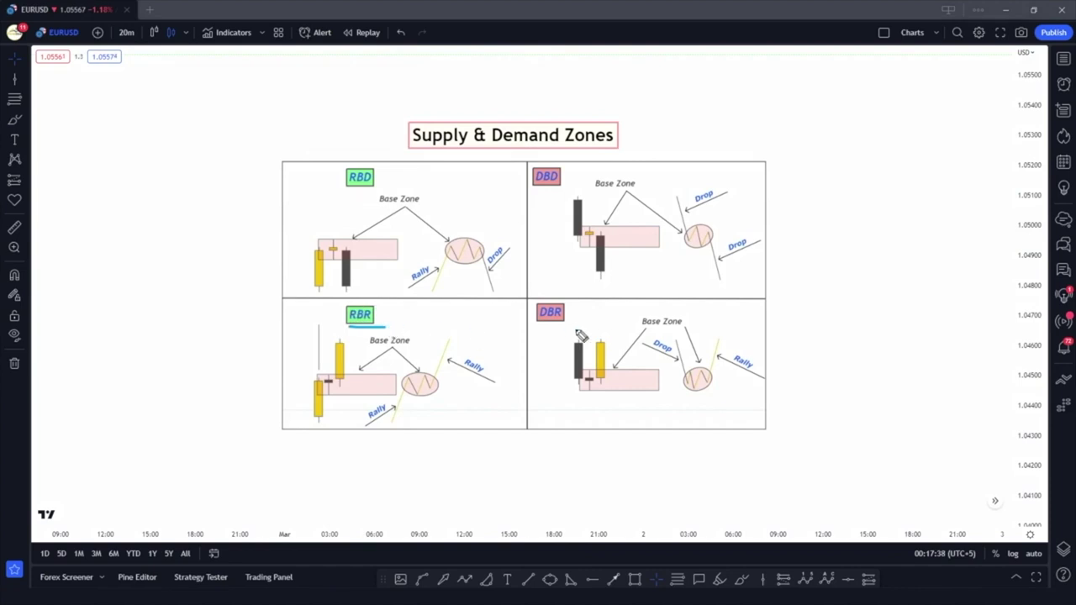
{"action": "left_click_drag", "start_coordinate": [538, 327], "coordinate": [587, 326]}
Step: Mark the drop and rally candles in the DBR pattern and the second drop candle in the DBD pattern
{"action": "left_click_drag", "start_coordinate": [571, 344], "coordinate": [573, 379]}
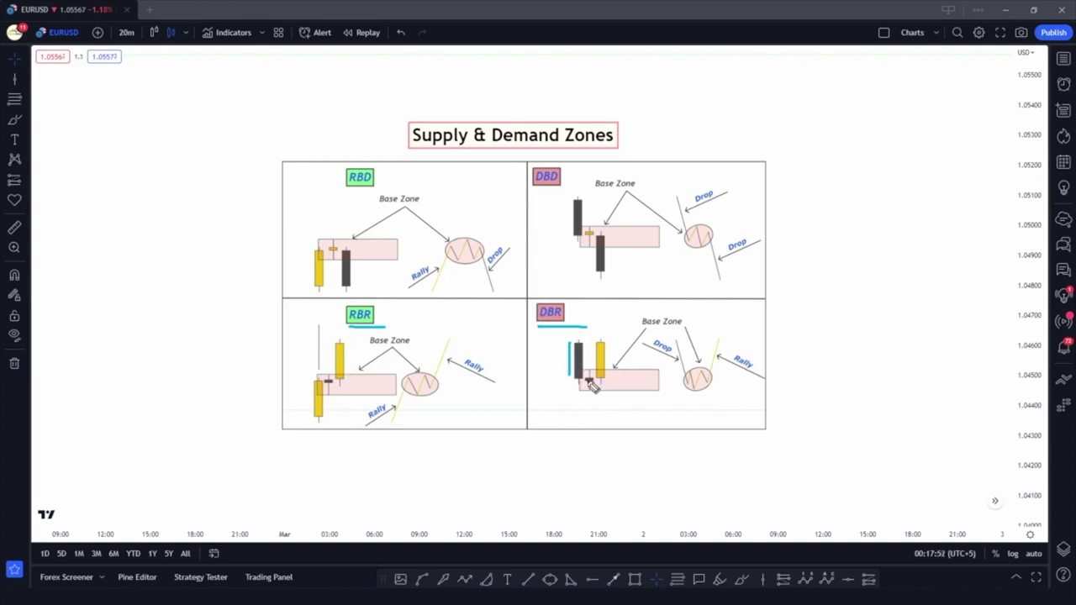
{"action": "left_click_drag", "start_coordinate": [606, 373], "coordinate": [606, 337]}
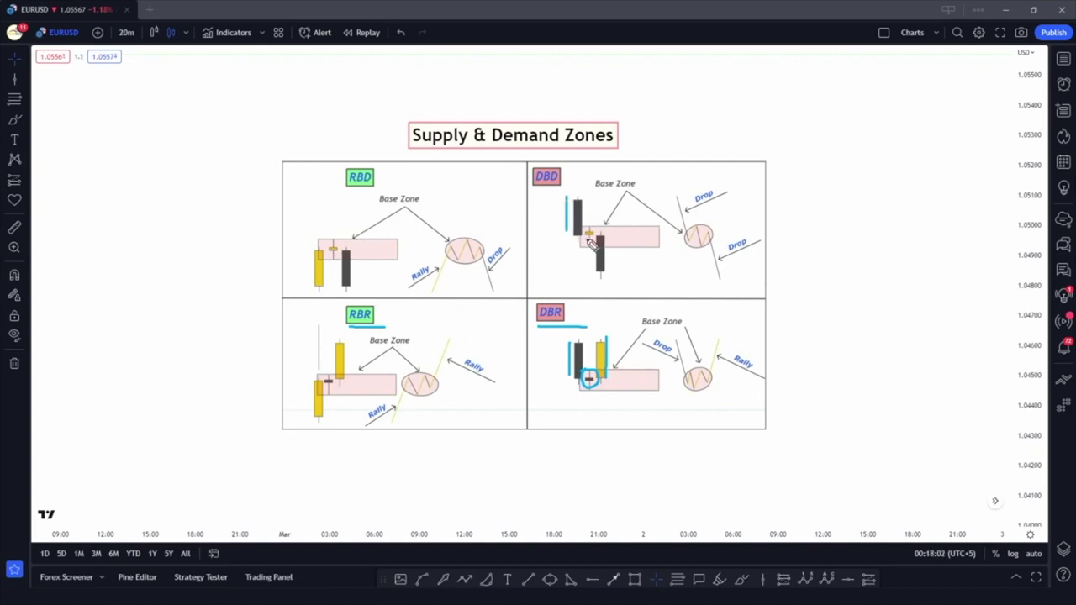
{"action": "left_click_drag", "start_coordinate": [607, 240], "coordinate": [607, 267]}
Step: Mark the candles of the RBD pattern and circle the base candles in the RBR, RBD and DBD patterns
{"action": "mouse_move", "coordinate": [312, 287]}
{"action": "left_mouse_down"}
{"action": "mouse_move", "coordinate": [312, 254]}
{"action": "mouse_move", "coordinate": [352, 291]}
{"action": "left_mouse_up"}
{"action": "mouse_move", "coordinate": [325, 380]}
{"action": "left_mouse_down"}
{"action": "mouse_move", "coordinate": [327, 398]}
{"action": "mouse_move", "coordinate": [334, 385]}
{"action": "left_mouse_up"}
{"action": "mouse_move", "coordinate": [332, 256]}
{"action": "left_mouse_down"}
{"action": "mouse_move", "coordinate": [322, 246]}
{"action": "mouse_move", "coordinate": [340, 238]}
{"action": "left_mouse_up"}
{"action": "mouse_move", "coordinate": [591, 232]}
{"action": "left_mouse_down"}
{"action": "mouse_move", "coordinate": [594, 256]}
{"action": "mouse_move", "coordinate": [599, 220]}
{"action": "left_mouse_up"}
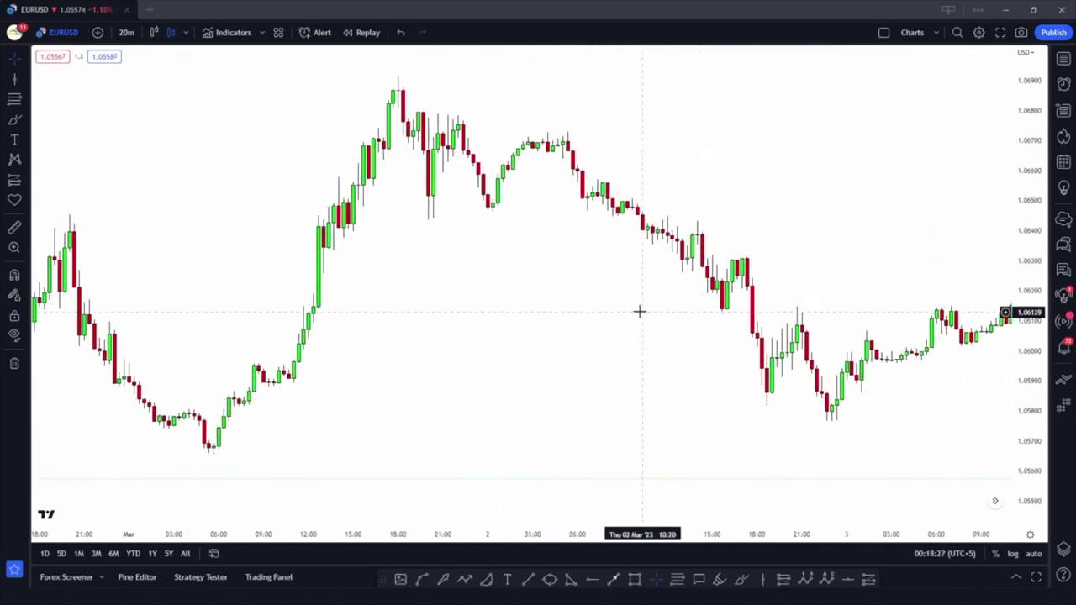
{"action": "left_click_drag", "start_coordinate": [639, 310], "coordinate": [497, 252]}
{"action": "left_click_drag", "start_coordinate": [429, 287], "coordinate": [456, 288]}
{"action": "left_click_drag", "start_coordinate": [276, 214], "coordinate": [291, 279]}
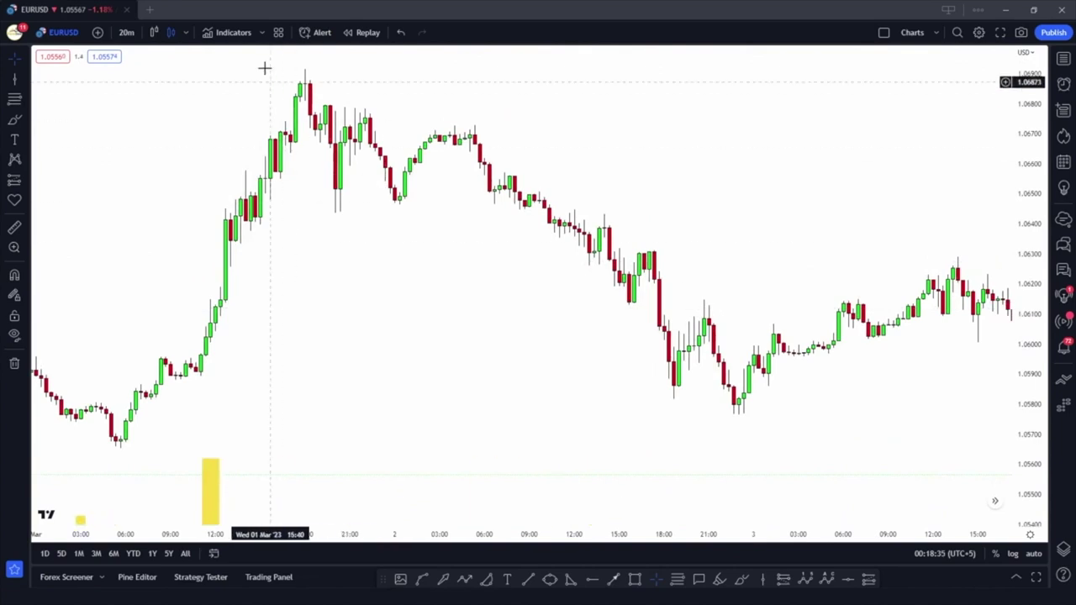
Step: Search the indicators for "suppl" and briefly circle the likes count of ForexBee's Supply and Demand Zone Indicator
{"action": "left_click", "coordinate": [233, 32]}
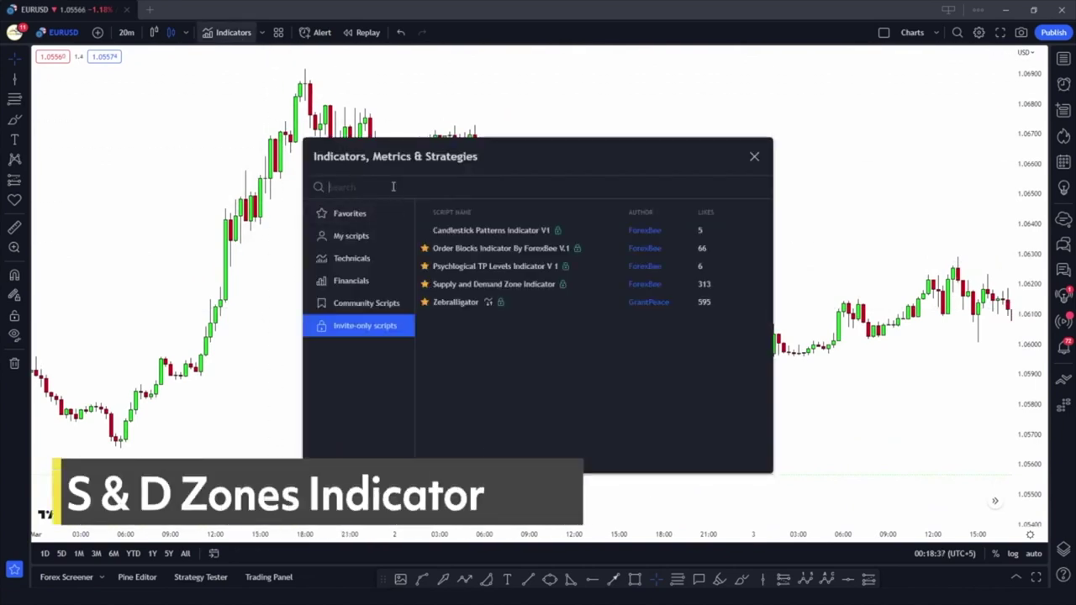
{"action": "left_click", "coordinate": [340, 235]}
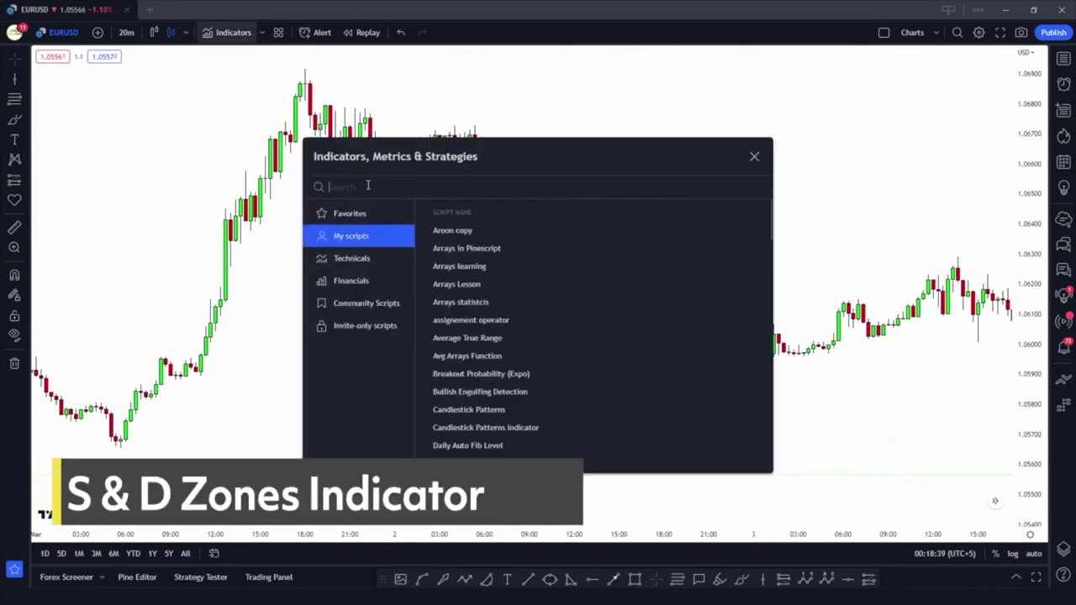
{"action": "type", "text": "suppl"}
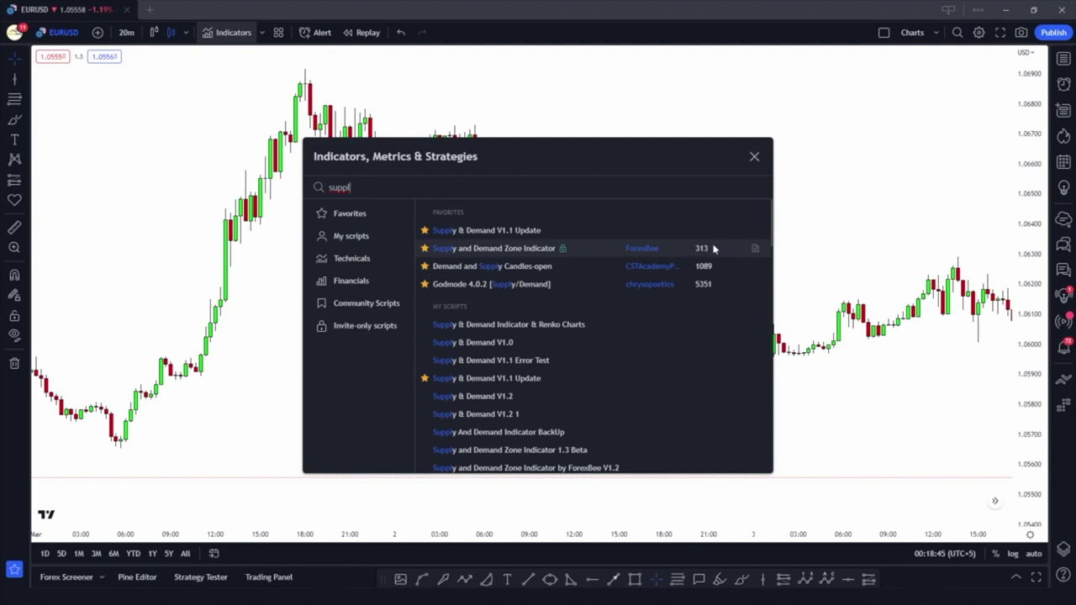
{"action": "key", "text": "ctrl+2"}
{"action": "mouse_move", "coordinate": [706, 254]}
{"action": "left_mouse_down"}
{"action": "mouse_move", "coordinate": [691, 245]}
{"action": "mouse_move", "coordinate": [707, 247]}
{"action": "left_mouse_up"}
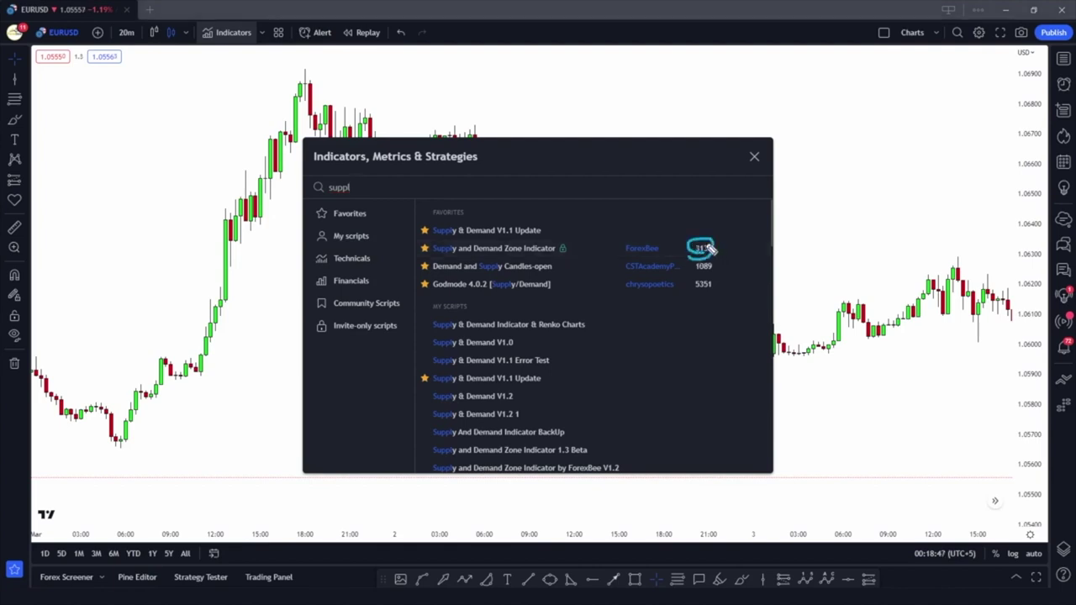
{"action": "key", "text": "Escape"}
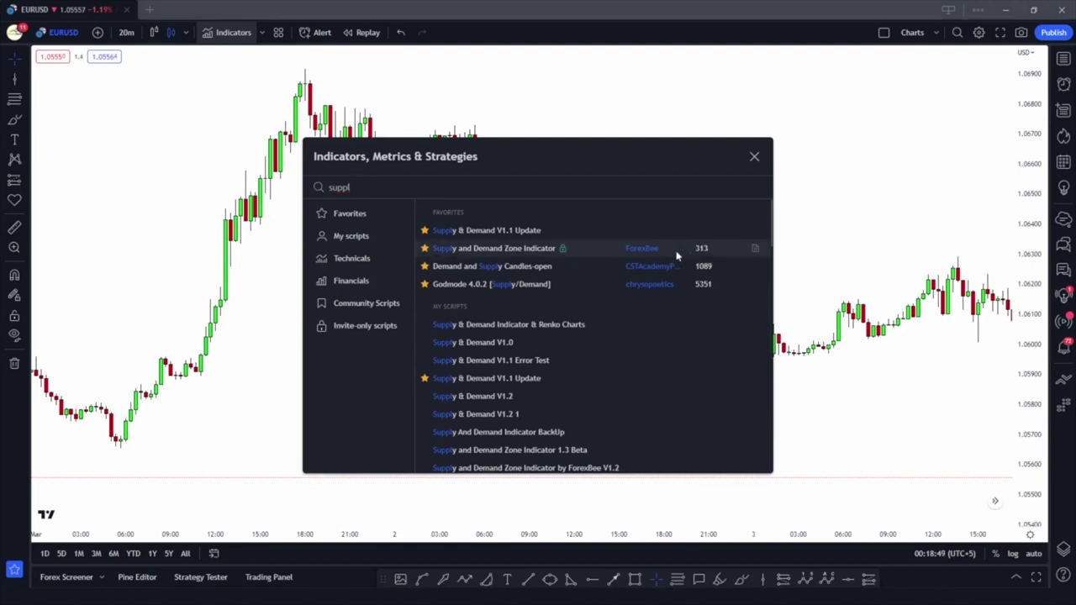
Step: Add the Supply and Demand Zone Indicator to the chart with candle body percentages 62 and 25, all zone types and the table shown
{"action": "left_click", "coordinate": [502, 249]}
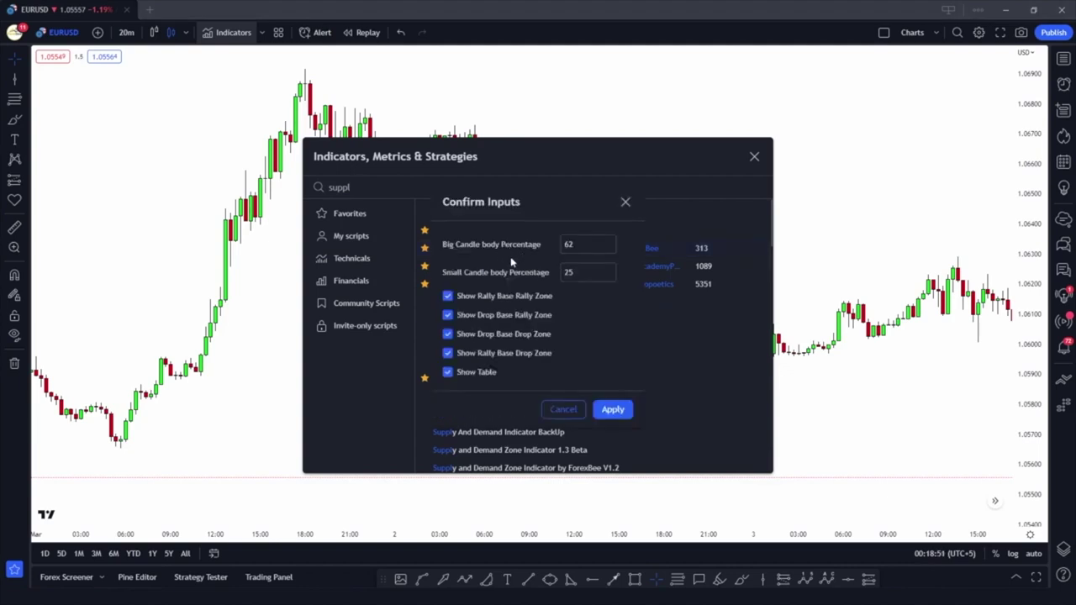
{"action": "left_click", "coordinate": [613, 410]}
{"action": "left_click", "coordinate": [754, 157]}
Step: Underline the four zone labels on the latest candles and outline the zone table, clearing the pen marks at the end
{"action": "left_click_drag", "start_coordinate": [837, 302], "coordinate": [360, 293]}
{"action": "left_click_drag", "start_coordinate": [846, 356], "coordinate": [406, 396]}
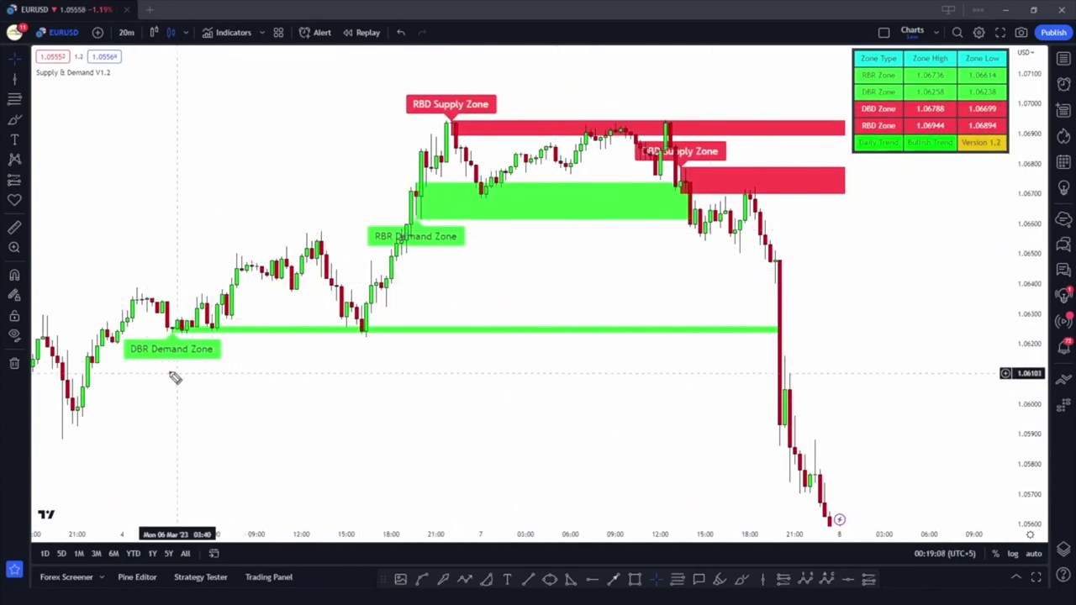
{"action": "left_click_drag", "start_coordinate": [129, 363], "coordinate": [193, 367]}
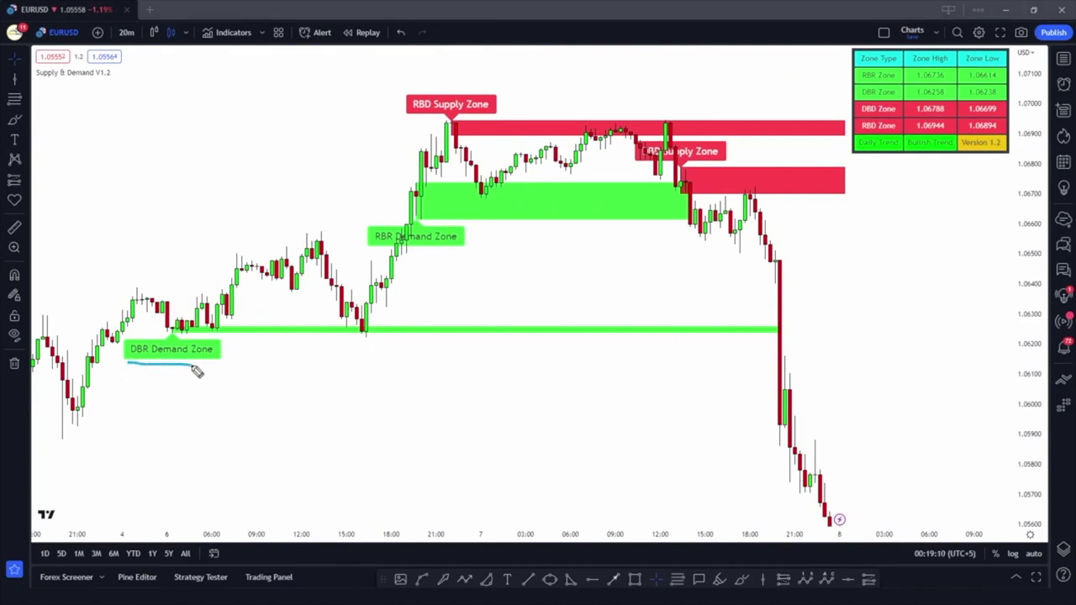
{"action": "left_click_drag", "start_coordinate": [366, 248], "coordinate": [451, 250]}
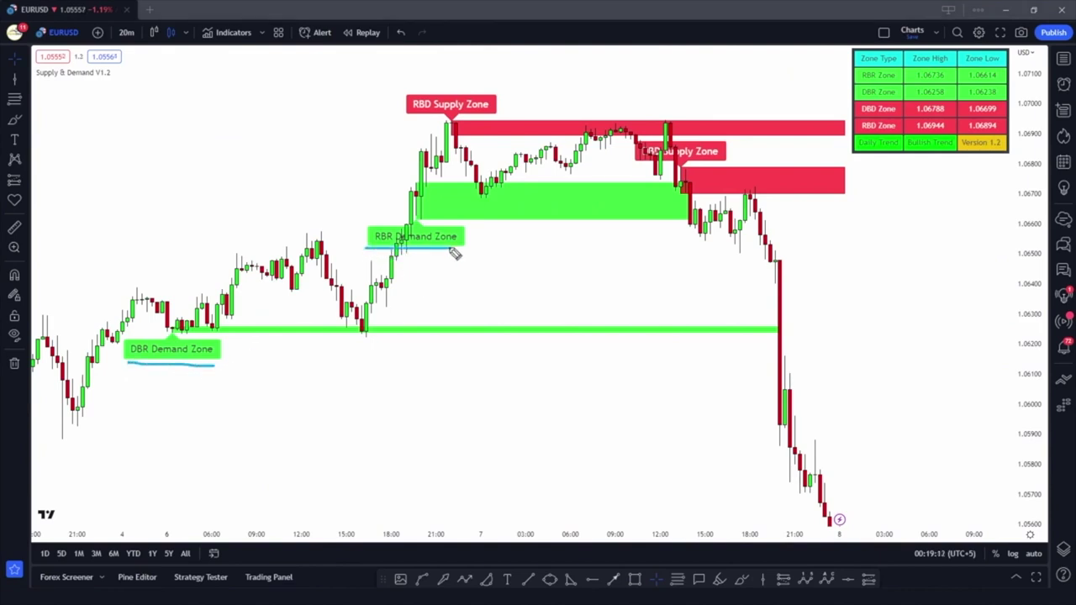
{"action": "left_click_drag", "start_coordinate": [423, 95], "coordinate": [521, 96]}
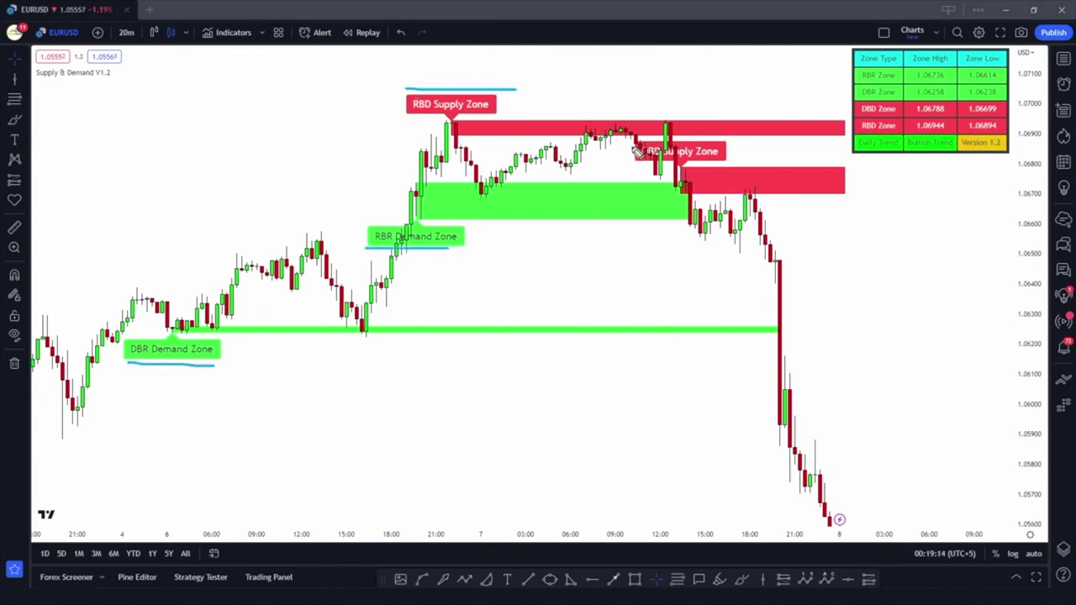
{"action": "left_click_drag", "start_coordinate": [639, 166], "coordinate": [728, 168]}
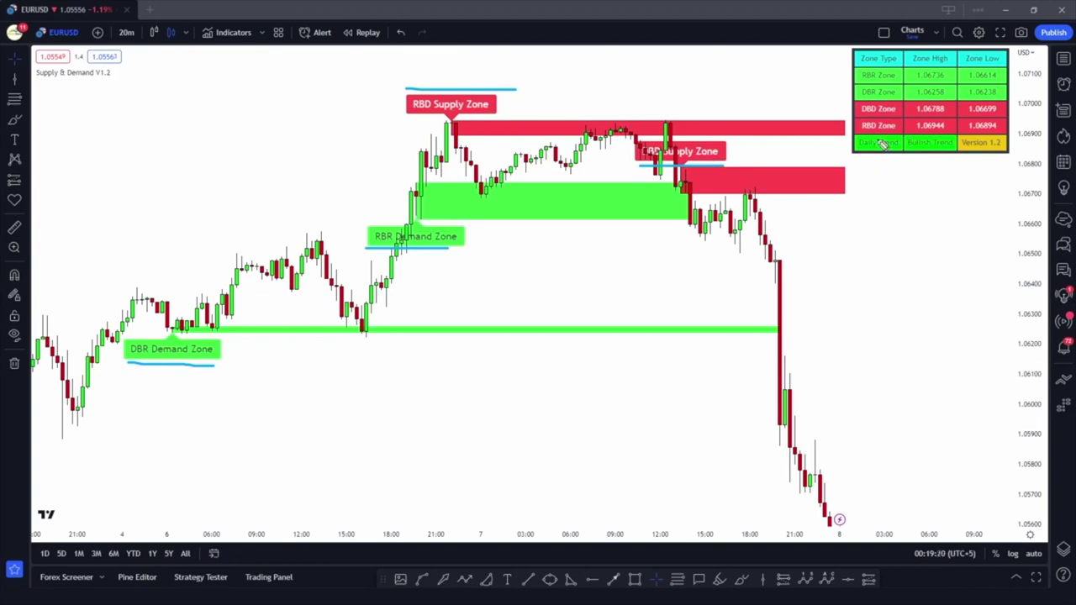
{"action": "mouse_move", "coordinate": [851, 74]}
{"action": "left_mouse_down"}
{"action": "mouse_move", "coordinate": [849, 153]}
{"action": "mouse_move", "coordinate": [1024, 160]}
{"action": "mouse_move", "coordinate": [1019, 57]}
{"action": "mouse_move", "coordinate": [872, 64]}
{"action": "left_mouse_up"}
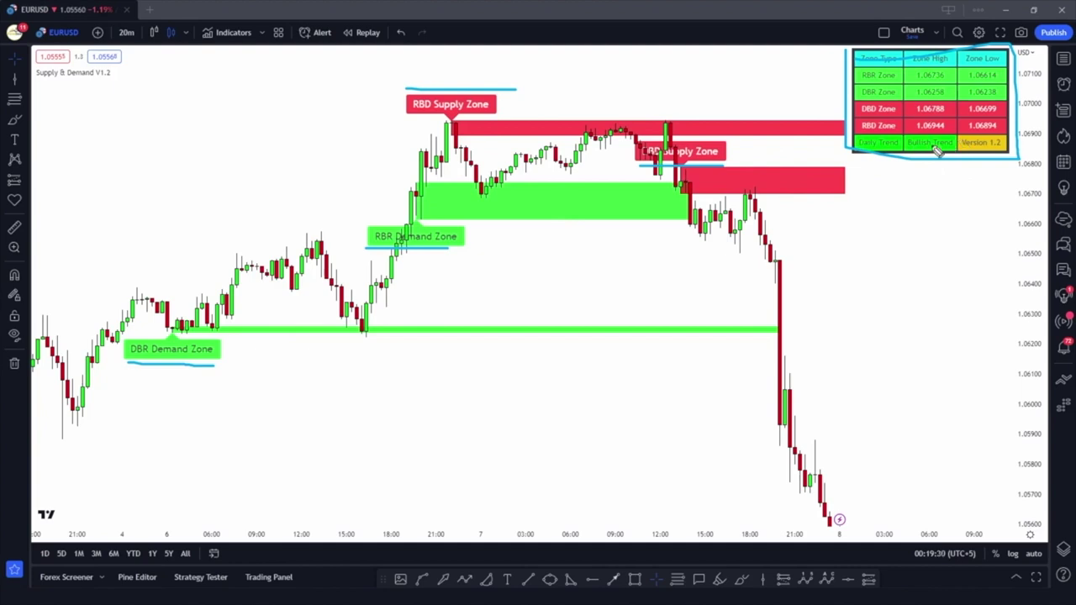
{"action": "key", "text": "Escape"}
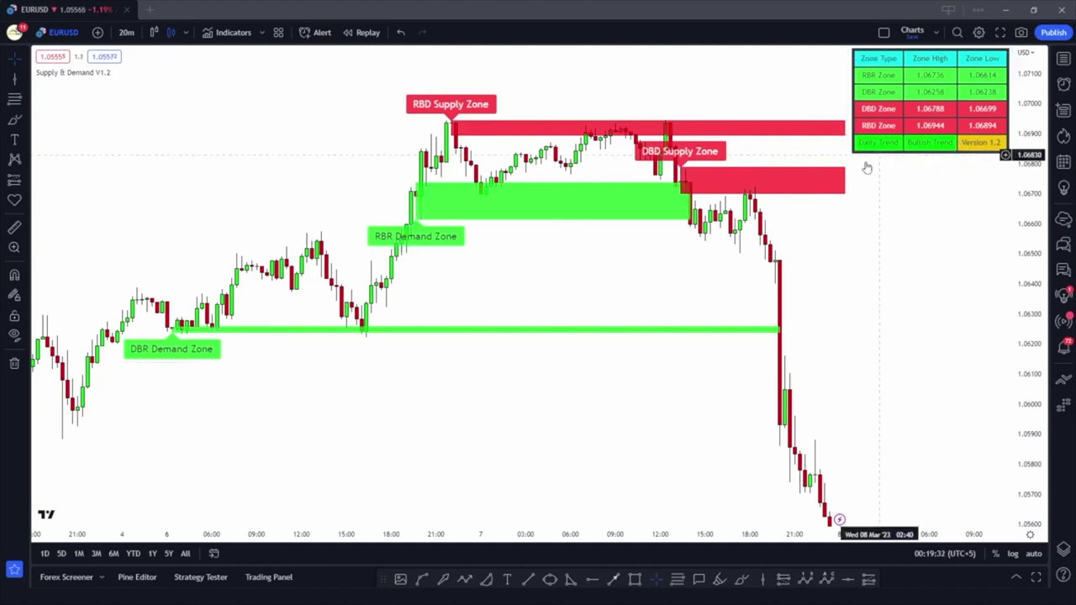
Step: Go back through the price history to the RBD supply zone of 24 February and the RBR demand zone after it
{"action": "left_click_drag", "start_coordinate": [843, 293], "coordinate": [771, 245]}
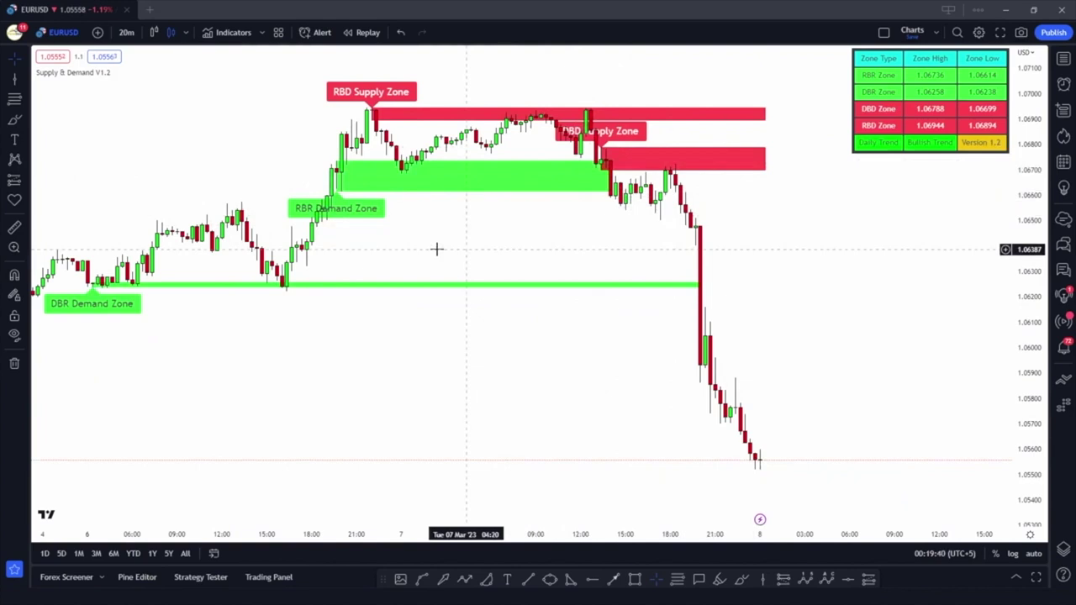
{"action": "left_click_drag", "start_coordinate": [309, 268], "coordinate": [579, 252]}
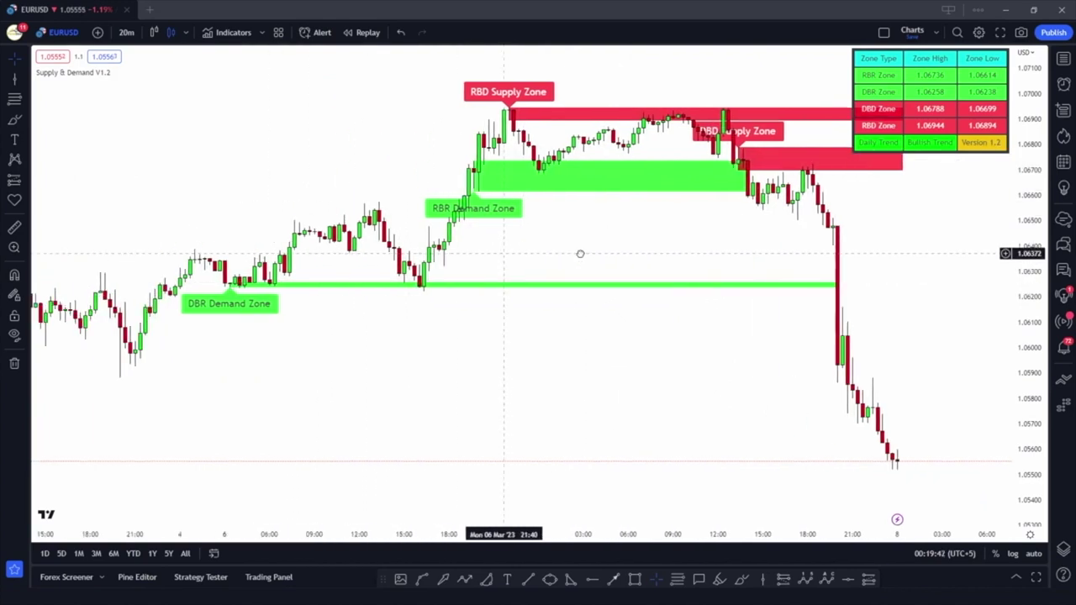
{"action": "left_click_drag", "start_coordinate": [238, 266], "coordinate": [679, 262]}
{"action": "left_click_drag", "start_coordinate": [329, 267], "coordinate": [759, 293]}
{"action": "scroll", "coordinate": [589, 286], "scroll_direction": "down", "scroll_amount": 4}
{"action": "left_click_drag", "start_coordinate": [337, 420], "coordinate": [421, 269]}
{"action": "scroll", "coordinate": [420, 269], "scroll_direction": "up", "scroll_amount": 5}
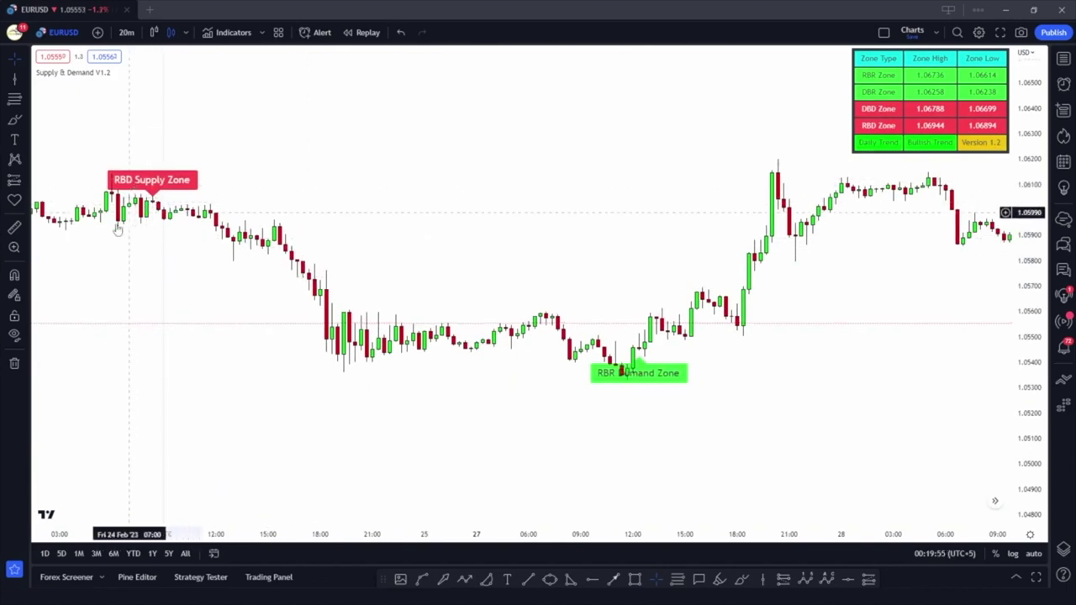
Step: Start the bar replay just after the 24 February RBD supply zone and sketch the expected retest and drop, clearing the pen marks
{"action": "scroll", "coordinate": [241, 310], "scroll_direction": "up", "scroll_amount": 1}
{"action": "scroll", "coordinate": [264, 293], "scroll_direction": "up", "scroll_amount": 3}
{"action": "left_click_drag", "start_coordinate": [235, 330], "coordinate": [715, 421]}
{"action": "left_click_drag", "start_coordinate": [1023, 465], "coordinate": [1006, 136]}
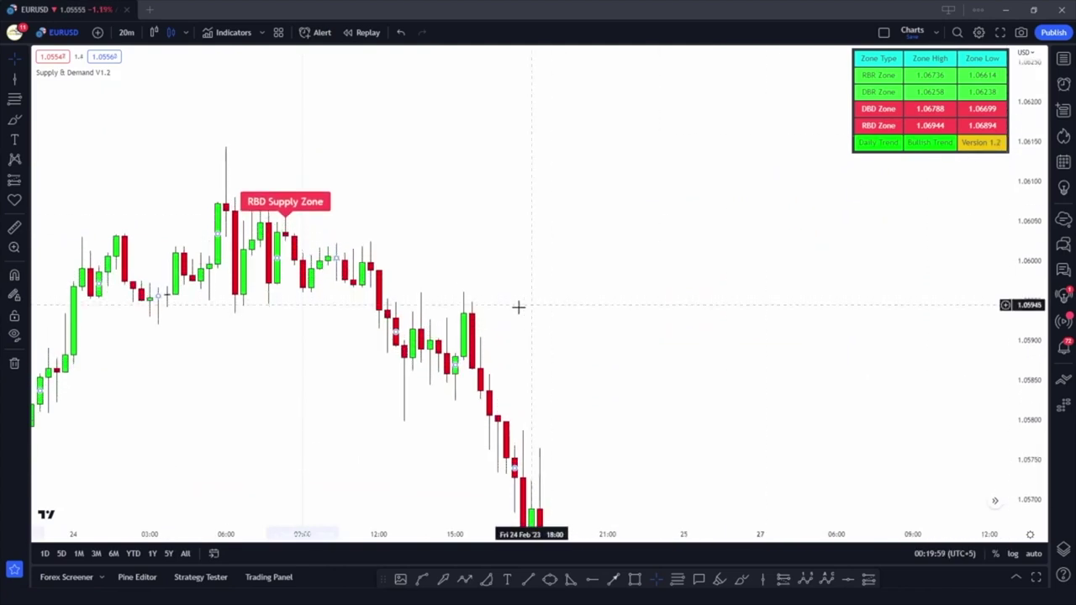
{"action": "left_click_drag", "start_coordinate": [641, 231], "coordinate": [556, 188]}
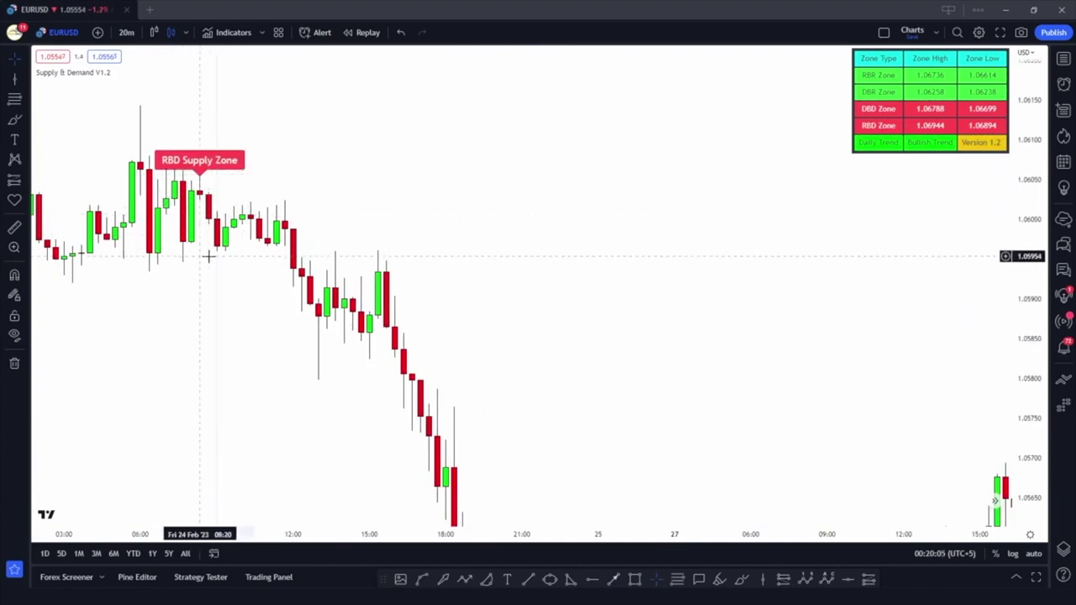
{"action": "left_click", "coordinate": [362, 33]}
{"action": "left_click", "coordinate": [268, 243]}
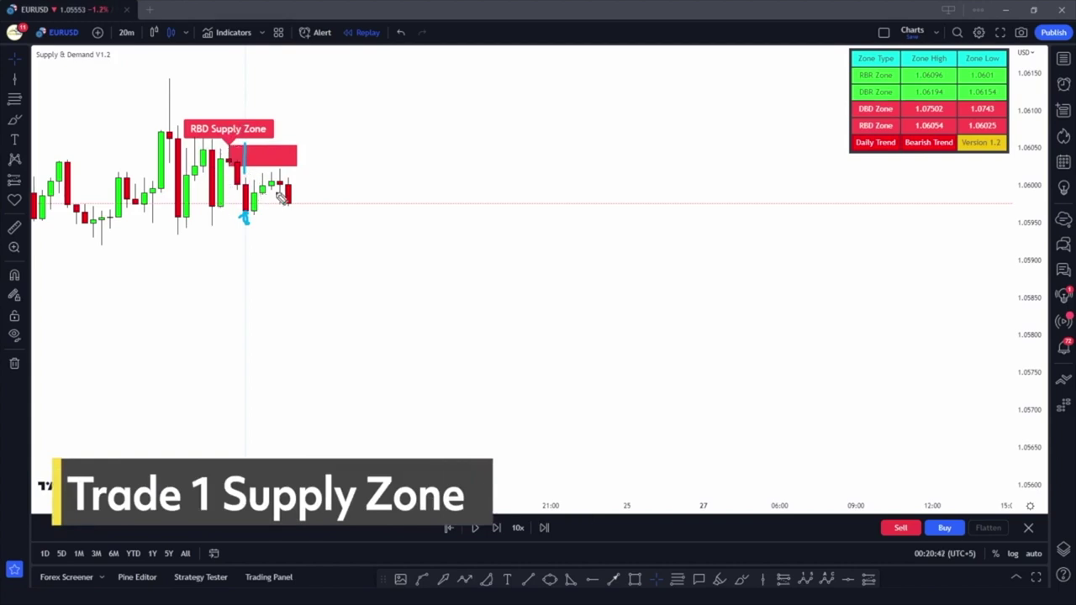
{"action": "mouse_move", "coordinate": [250, 215]}
{"action": "left_mouse_down"}
{"action": "mouse_move", "coordinate": [327, 170]}
{"action": "mouse_move", "coordinate": [442, 419]}
{"action": "left_mouse_up"}
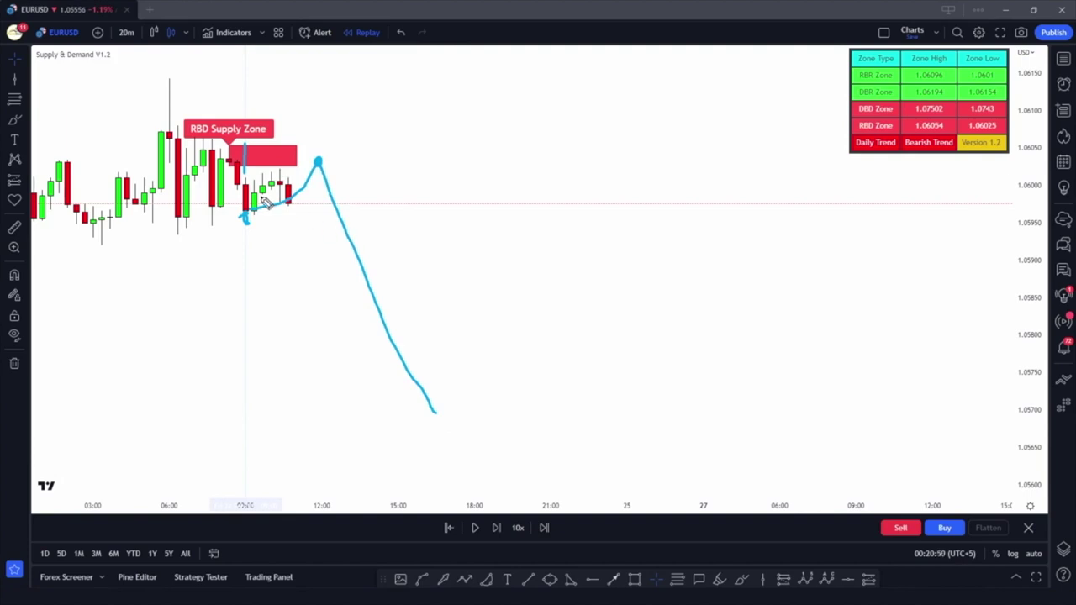
{"action": "key", "text": "Escape"}
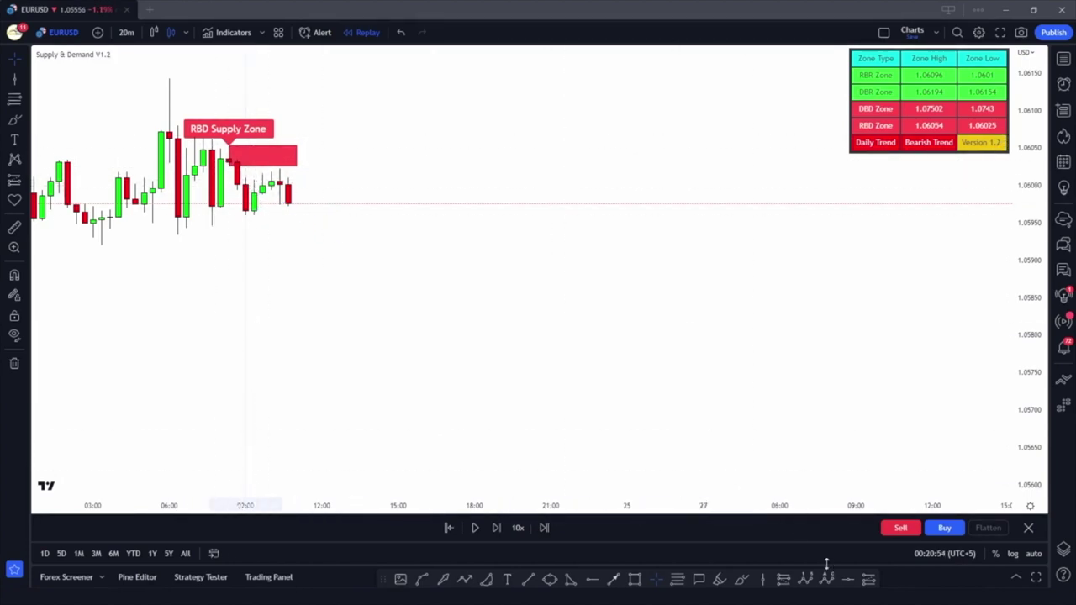
Step: Place a short position at the RBD supply zone's lower edge with stop and target of 0.00033 each, and narrow its box
{"action": "left_click", "coordinate": [783, 581]}
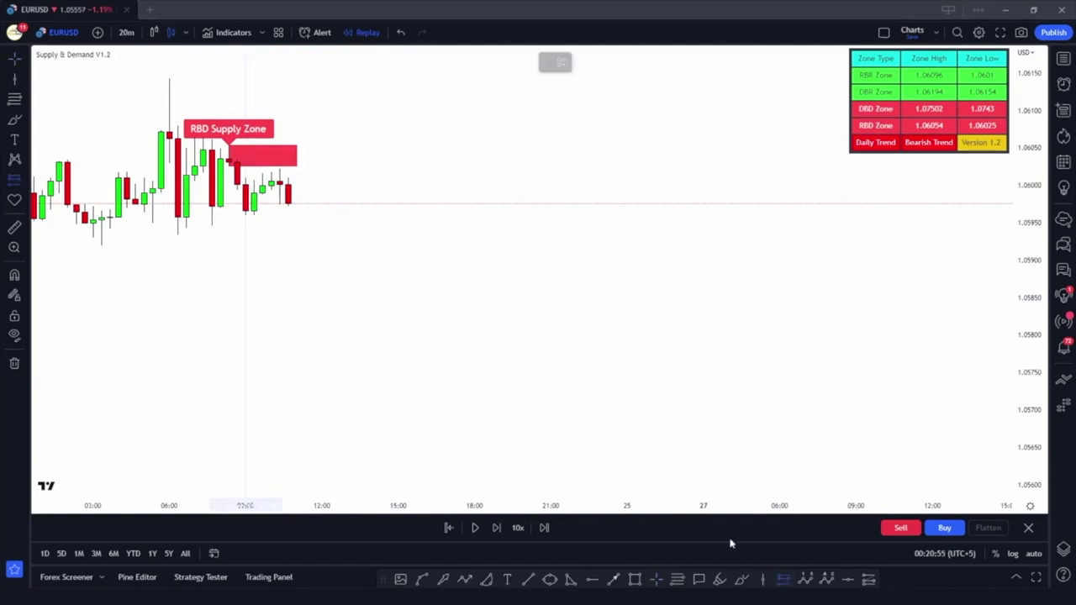
{"action": "left_click", "coordinate": [254, 169]}
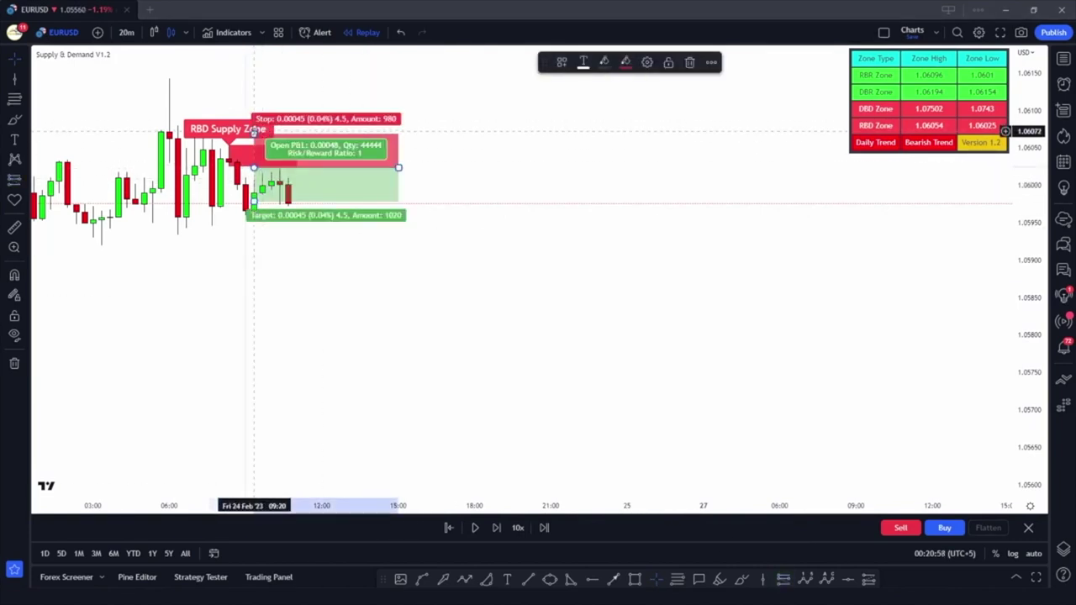
{"action": "left_click_drag", "start_coordinate": [254, 134], "coordinate": [254, 142]}
{"action": "left_click_drag", "start_coordinate": [254, 201], "coordinate": [254, 192]}
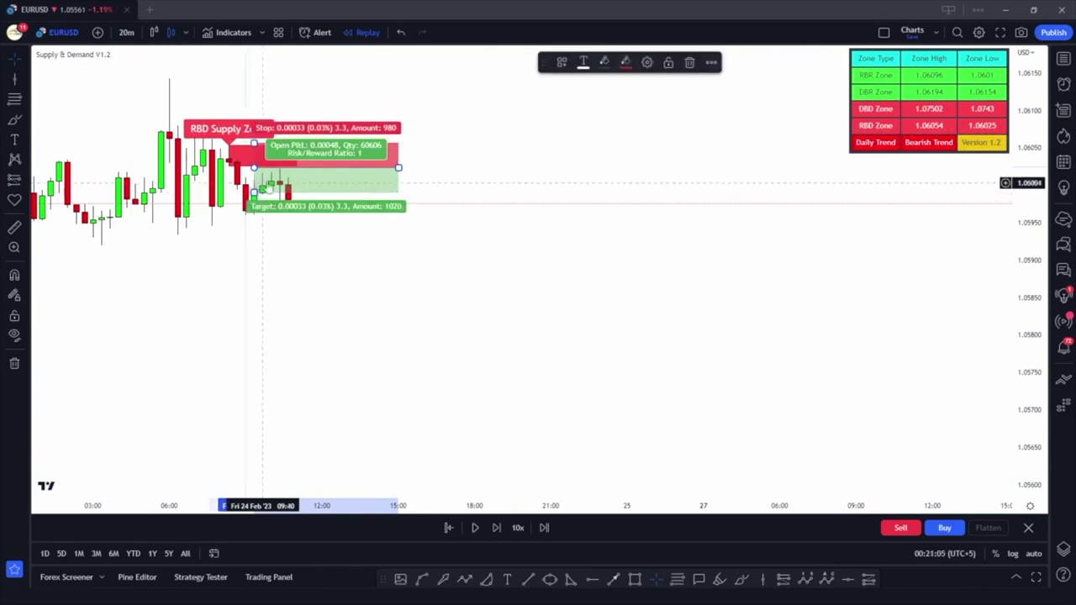
{"action": "left_click", "coordinate": [445, 176]}
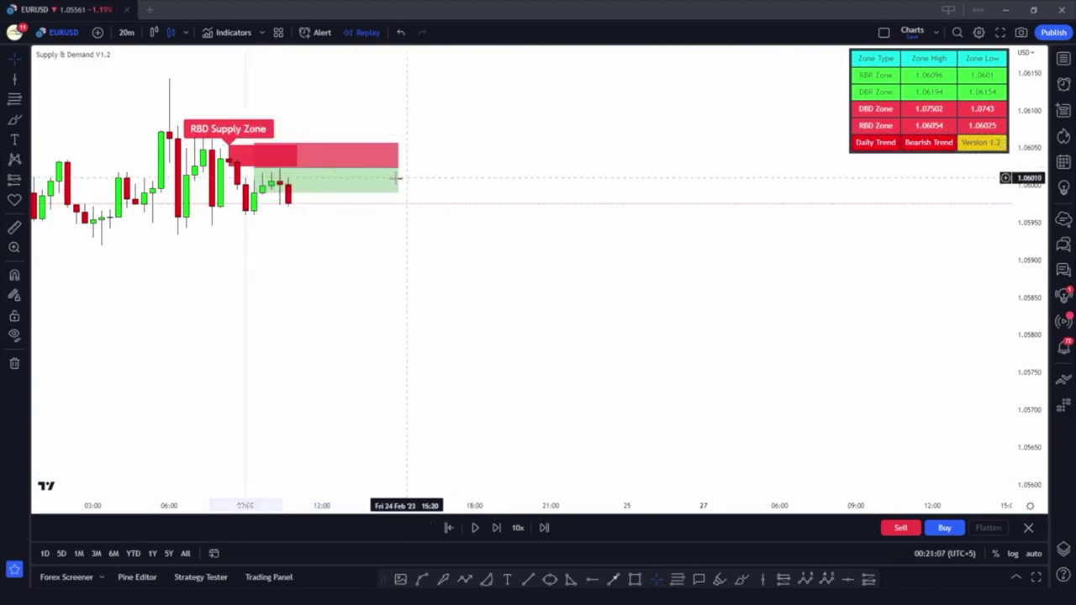
{"action": "left_click_drag", "start_coordinate": [399, 167], "coordinate": [296, 167]}
{"action": "left_click", "coordinate": [312, 188]}
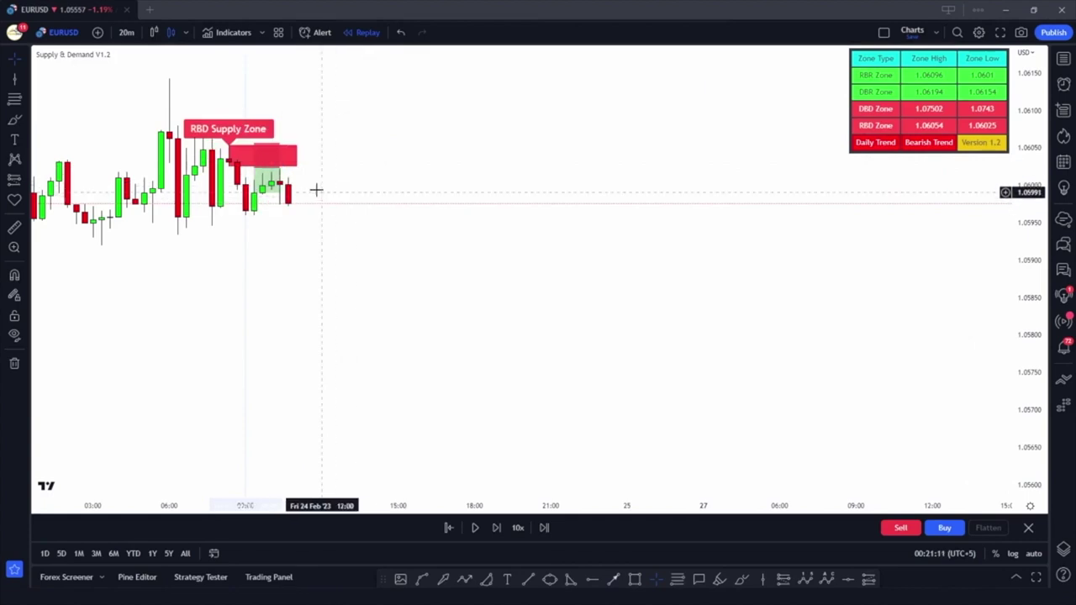
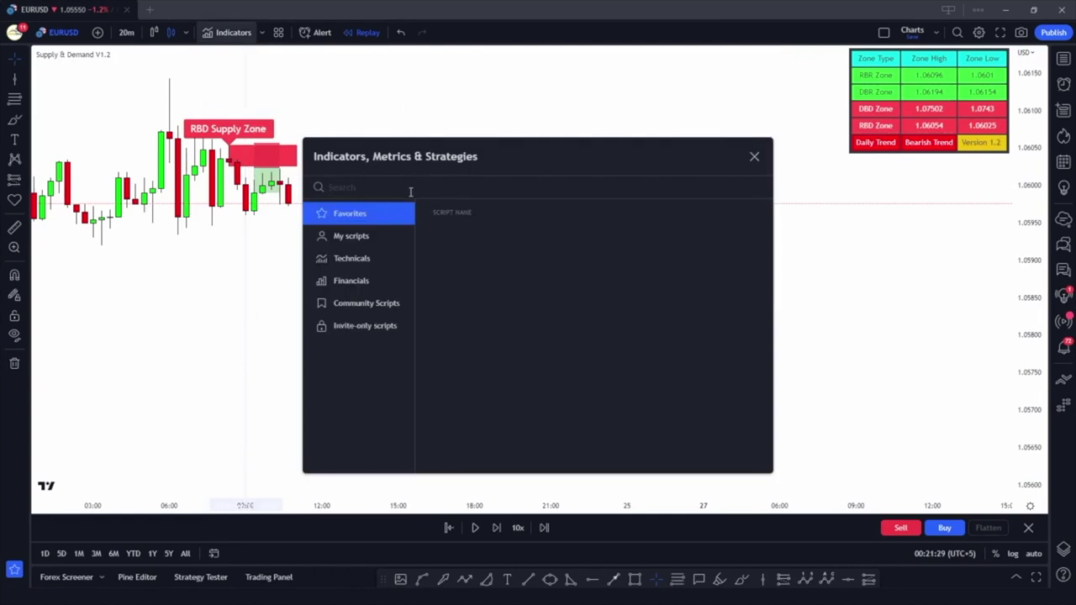
Step: Search the indicators for "super" and add the built-in Supertrend to the chart
{"action": "type", "text": "uper"}
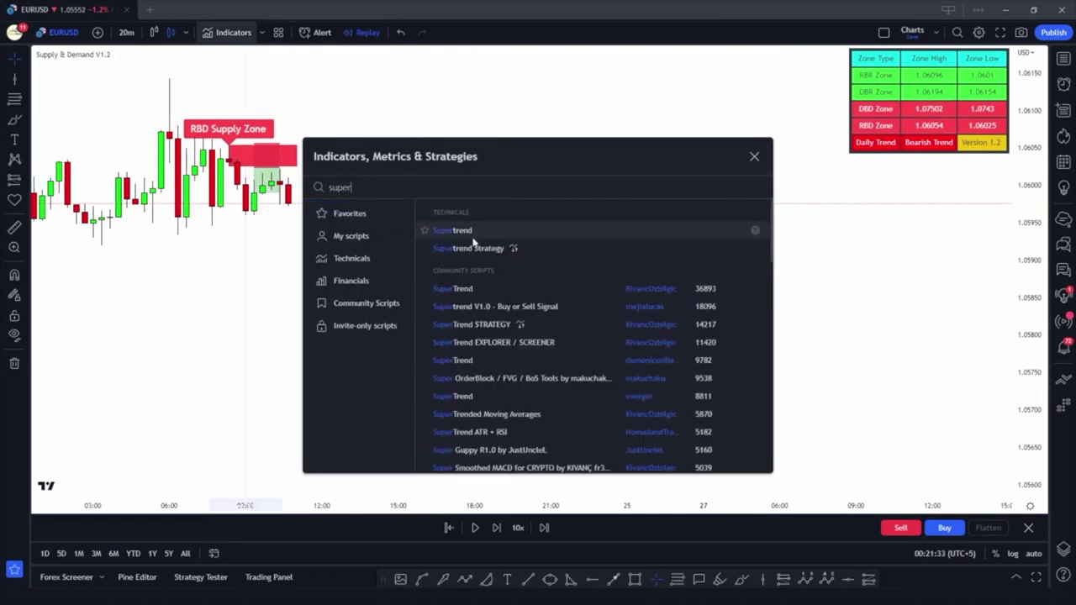
{"action": "left_click", "coordinate": [473, 238]}
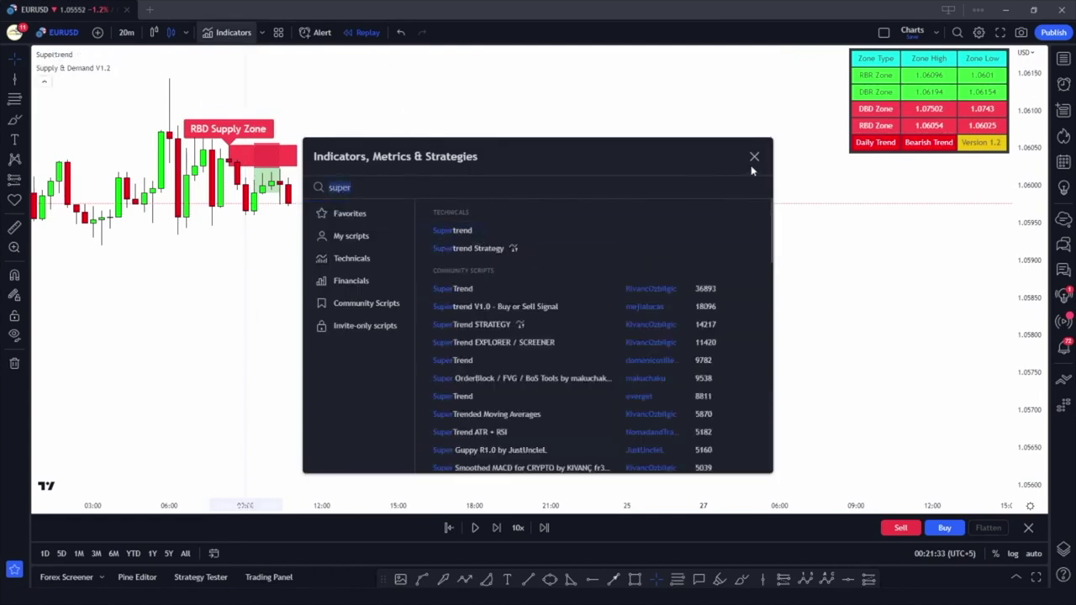
{"action": "left_click", "coordinate": [755, 158]}
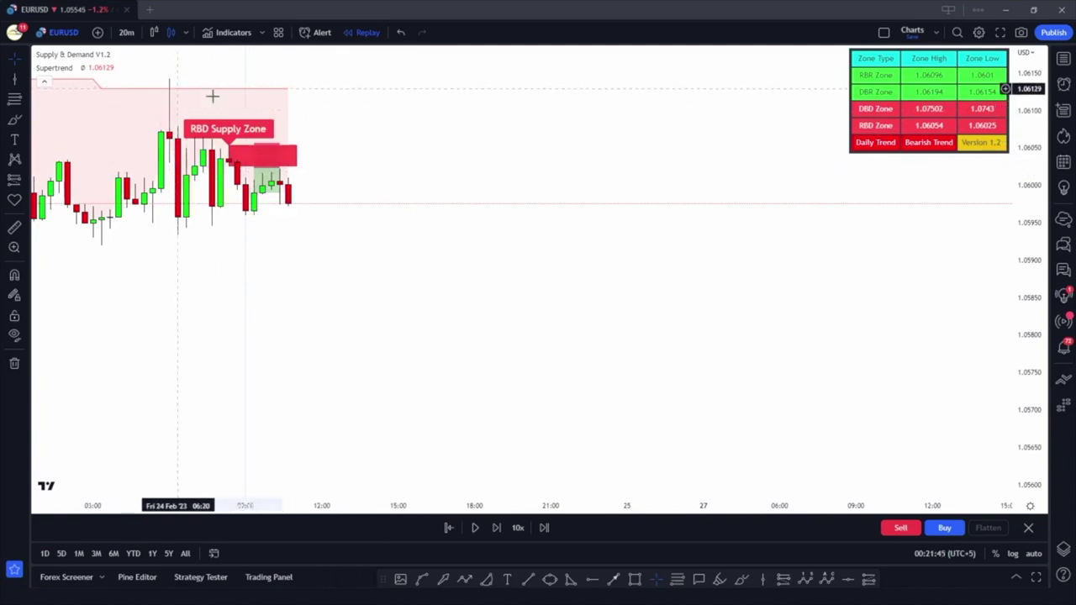
Step: Advance the replay to 24 February 13:40 and shift the short position's end to 12:20
{"action": "left_click", "coordinate": [473, 528]}
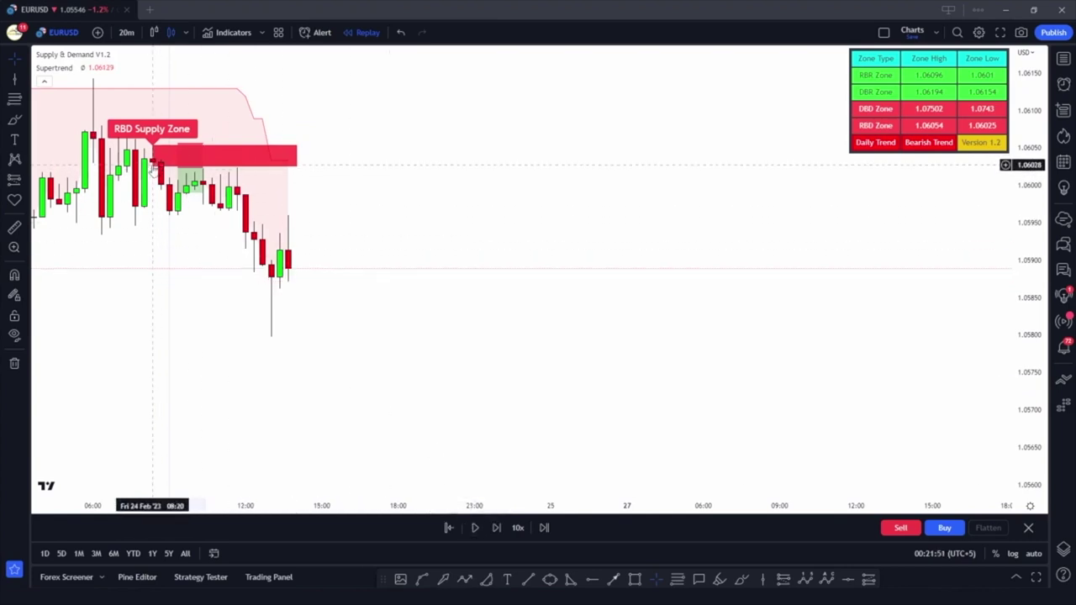
{"action": "left_click", "coordinate": [177, 168]}
{"action": "left_click_drag", "start_coordinate": [176, 168], "coordinate": [255, 168]}
{"action": "left_click", "coordinate": [369, 170]}
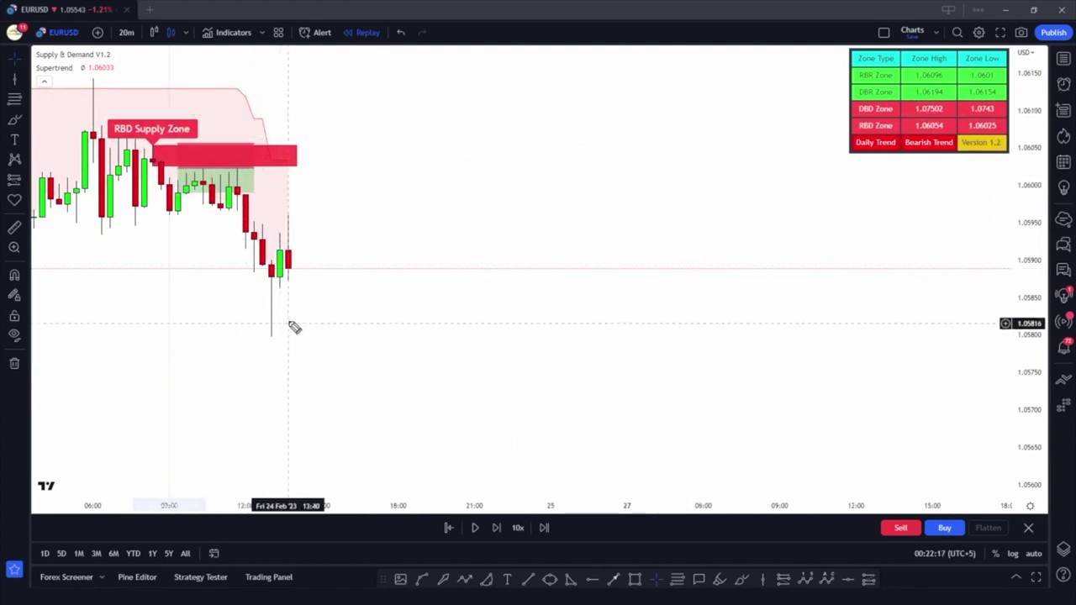
Step: Sketch a further price drop and recovery, circle the Supertrend line above the zone, and clear the pen marks
{"action": "left_click_drag", "start_coordinate": [333, 300], "coordinate": [407, 431]}
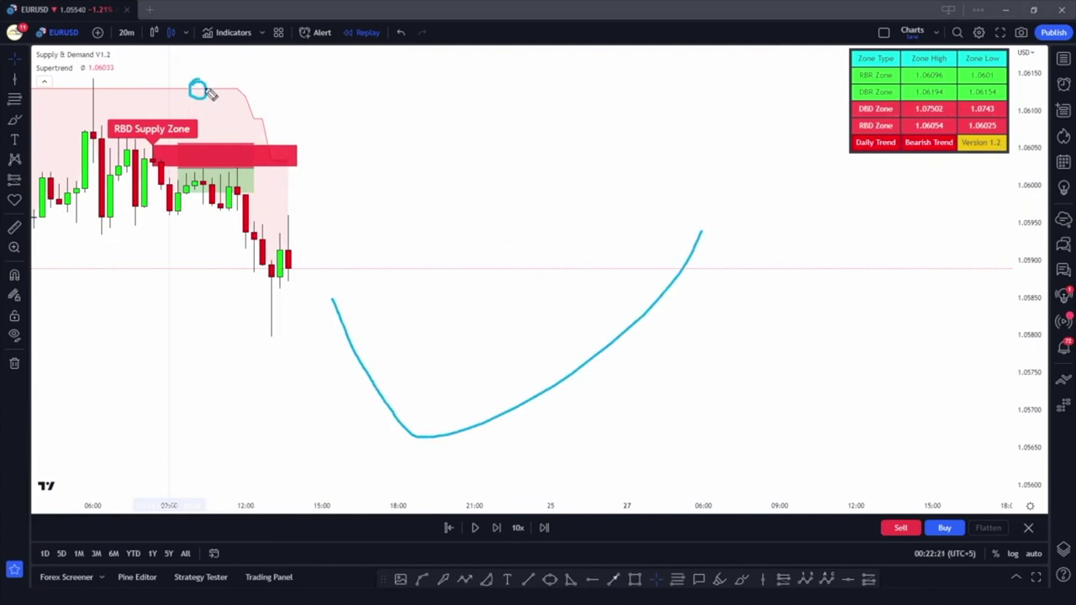
{"action": "key", "text": "Escape"}
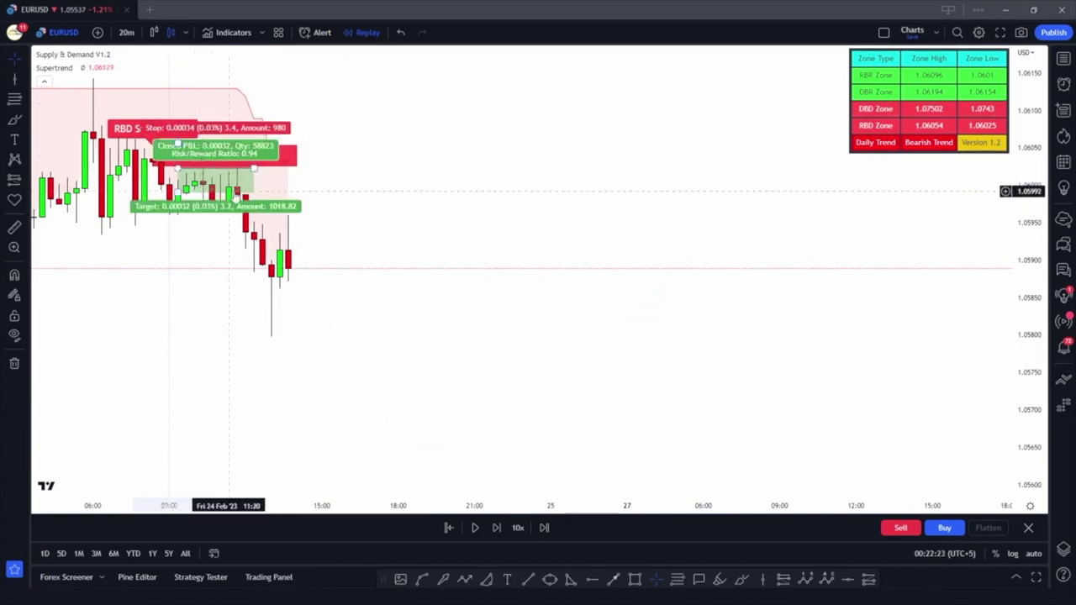
{"action": "left_click", "coordinate": [343, 182]}
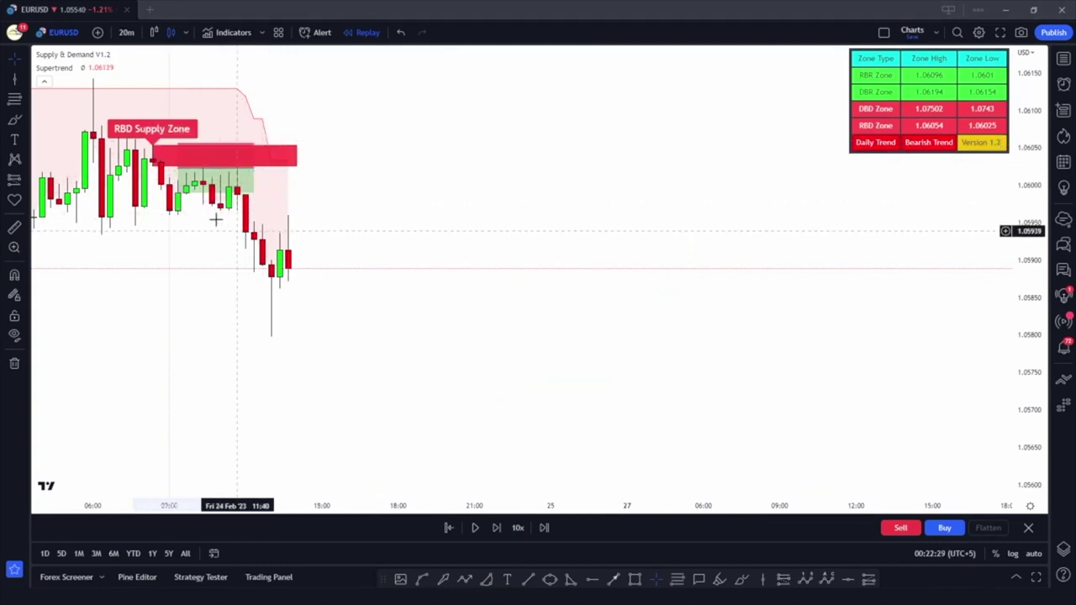
Step: Play the replay past the 27 February RBR demand zone and mark Supertrend's change from red to green, clearing the pen marks
{"action": "left_click", "coordinate": [475, 528]}
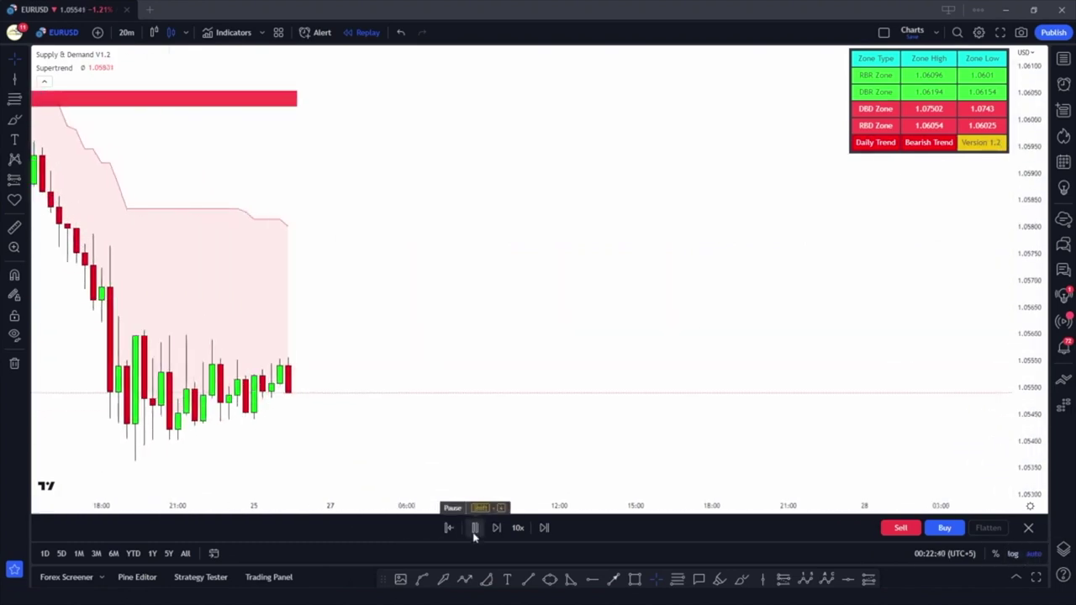
{"action": "left_click", "coordinate": [475, 528]}
{"action": "left_click_drag", "start_coordinate": [358, 420], "coordinate": [560, 308]}
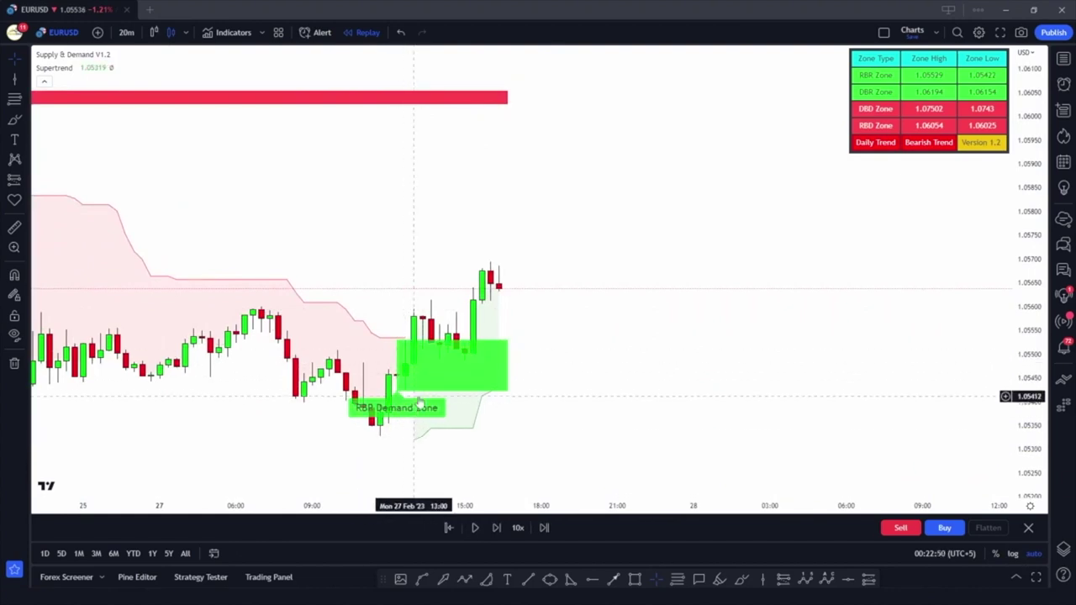
{"action": "scroll", "coordinate": [419, 404], "scroll_direction": "down", "scroll_amount": 2}
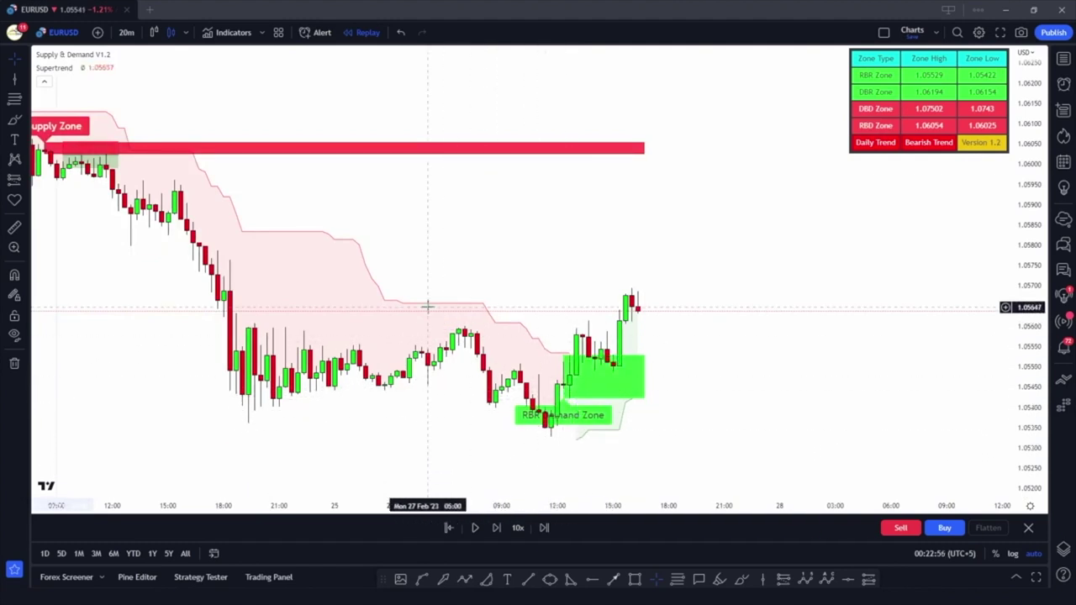
{"action": "left_click_drag", "start_coordinate": [427, 307], "coordinate": [504, 308]}
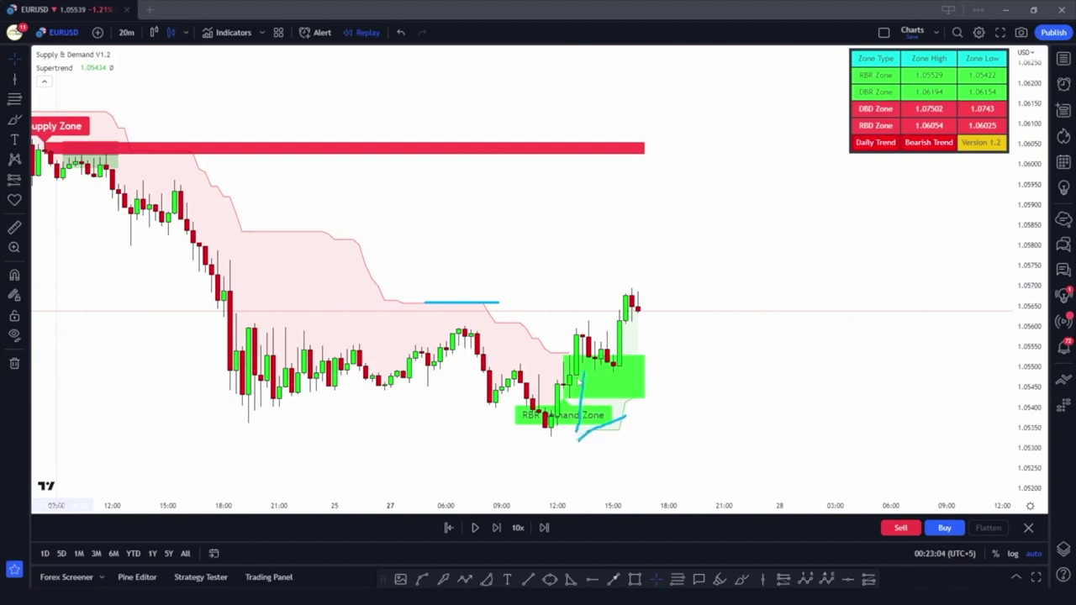
{"action": "key", "text": "Escape"}
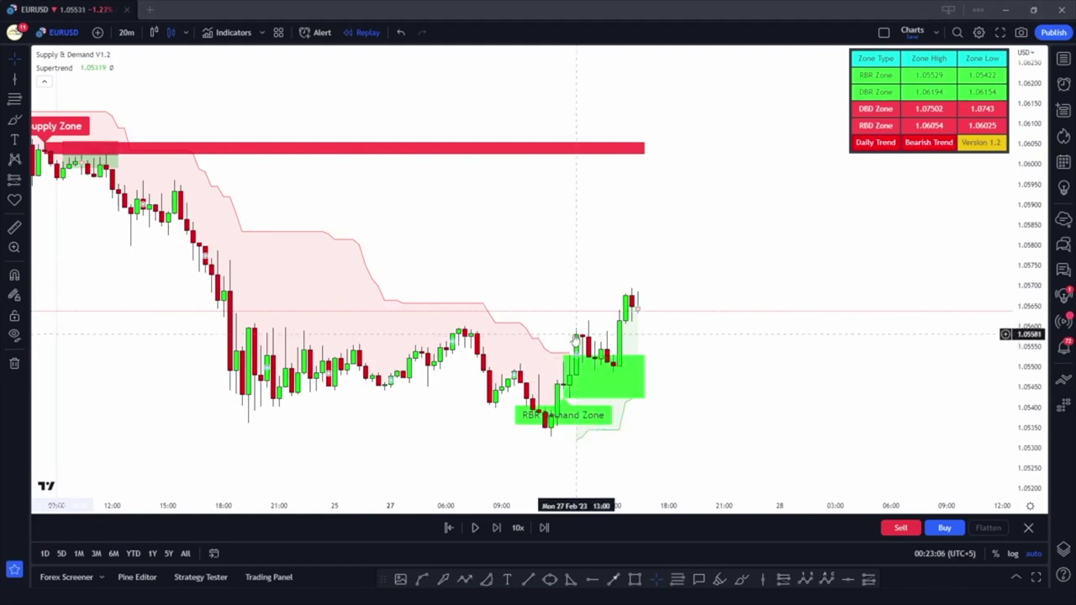
Step: Lower the short position's target to 0.00443 from entry and extend its box across the decline from the RBD supply zone
{"action": "left_click_drag", "start_coordinate": [65, 168], "coordinate": [58, 335]}
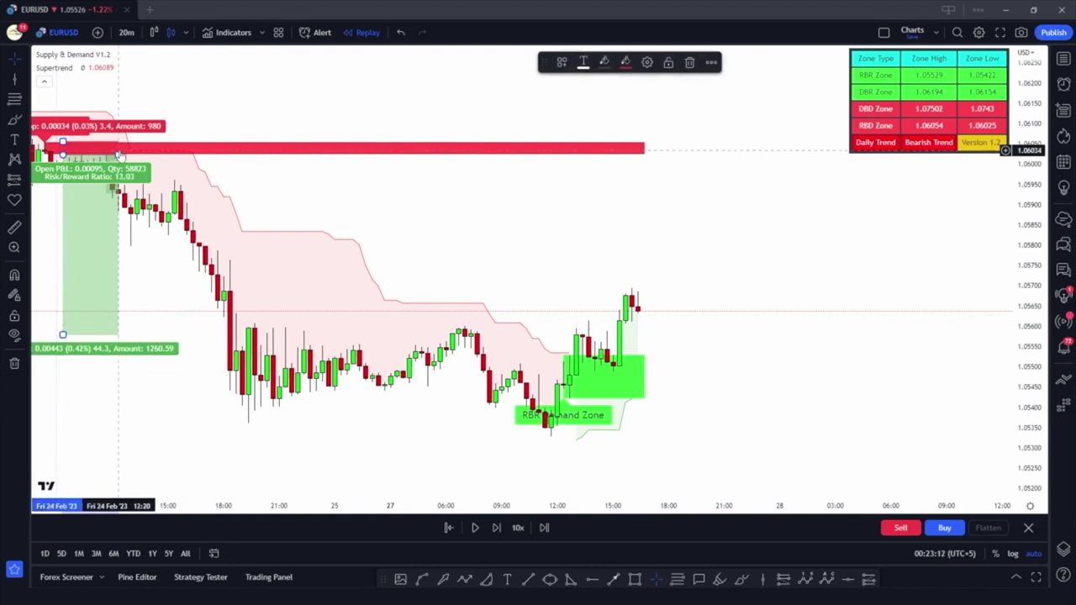
{"action": "mouse_move", "coordinate": [119, 154]}
{"action": "left_mouse_down"}
{"action": "mouse_move", "coordinate": [355, 197]}
{"action": "mouse_move", "coordinate": [577, 265]}
{"action": "left_mouse_up"}
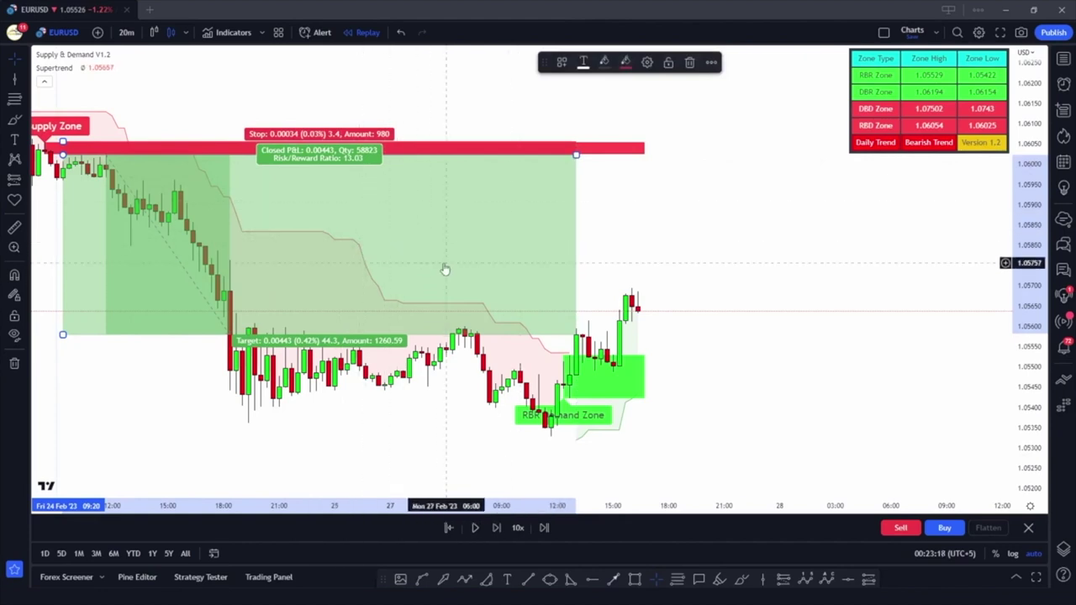
{"action": "left_click", "coordinate": [646, 243]}
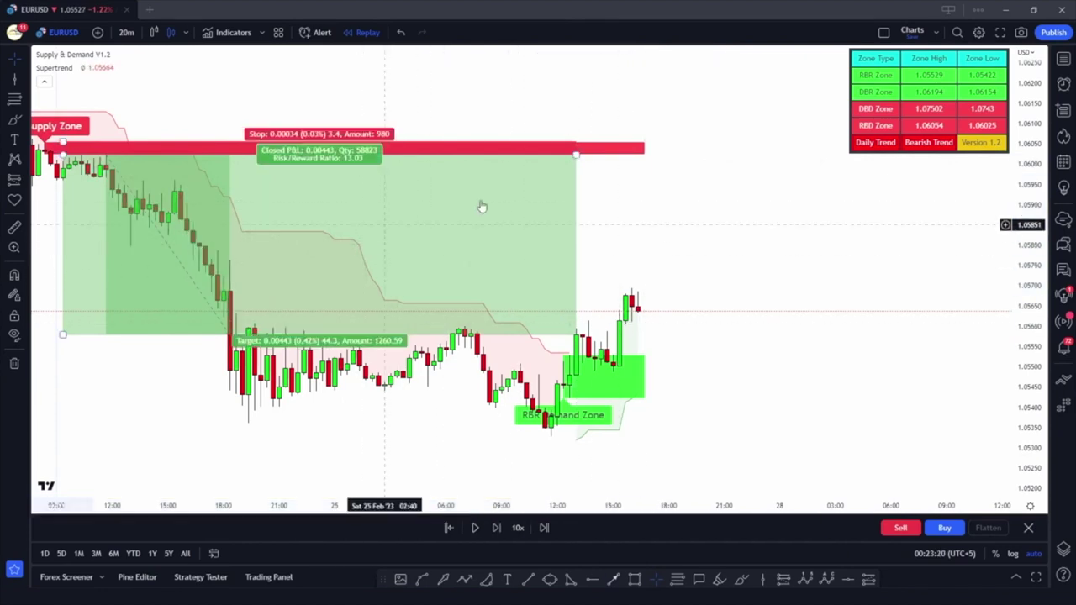
{"action": "left_click_drag", "start_coordinate": [576, 155], "coordinate": [322, 155]}
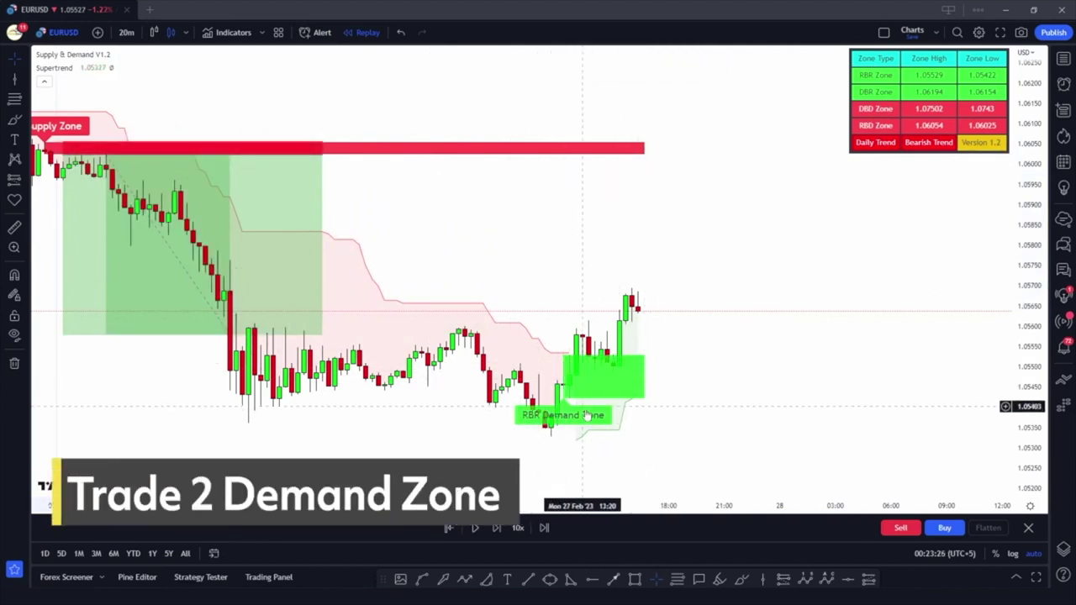
Step: Sketch the expected price return to the RBR demand zone and the rise from it, clearing the pen marks
{"action": "left_click_drag", "start_coordinate": [1028, 445], "coordinate": [1027, 311]}
{"action": "scroll", "coordinate": [672, 385], "scroll_direction": "up", "scroll_amount": 3}
{"action": "left_click_drag", "start_coordinate": [643, 392], "coordinate": [711, 195]}
{"action": "scroll", "coordinate": [530, 310], "scroll_direction": "up", "scroll_amount": 1}
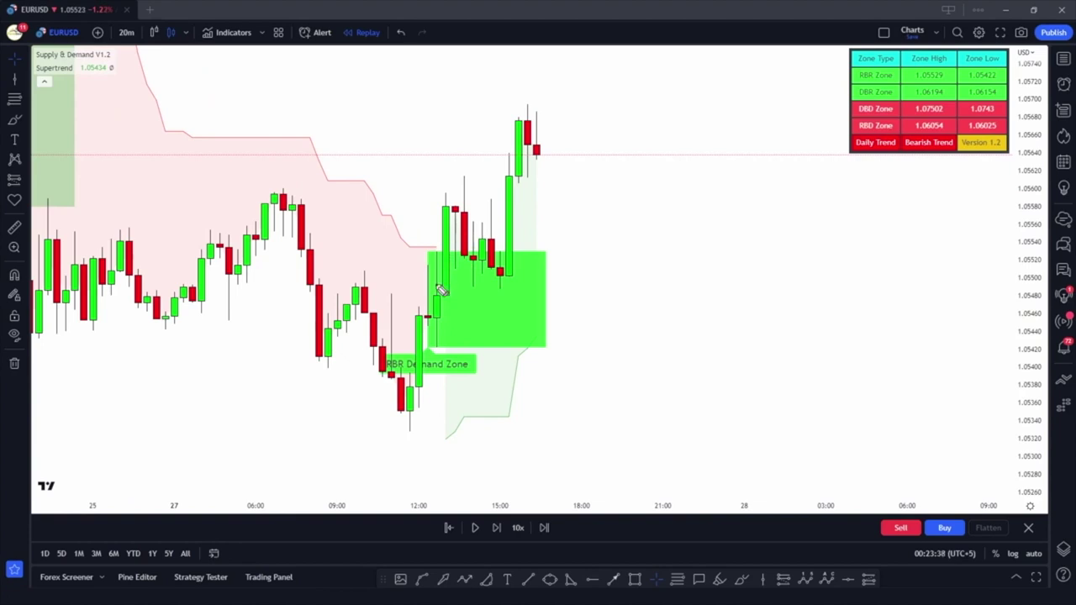
{"action": "left_click_drag", "start_coordinate": [476, 320], "coordinate": [318, 301]}
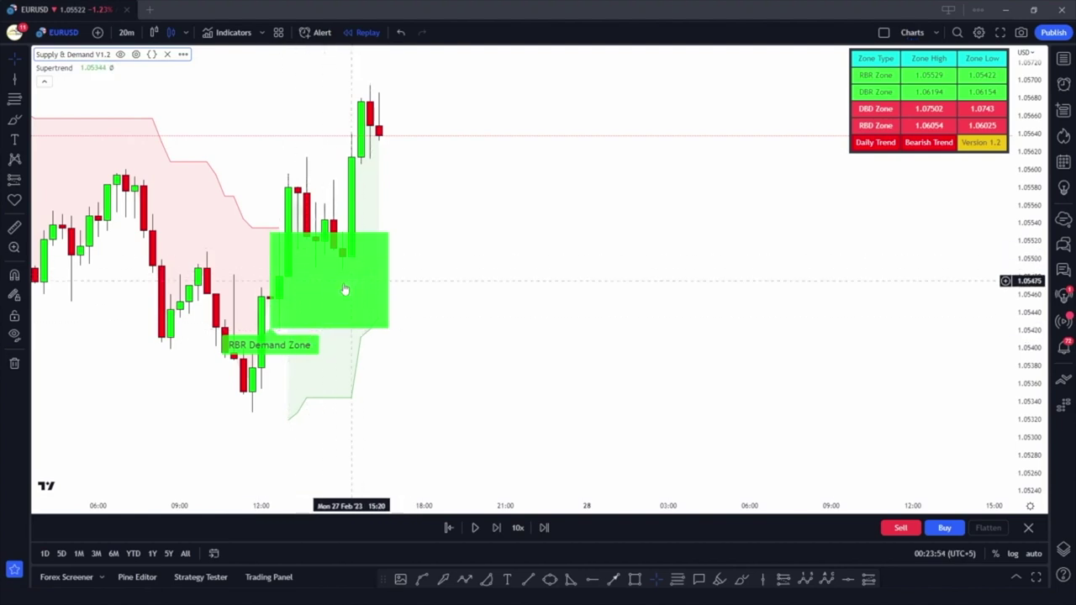
{"action": "left_click_drag", "start_coordinate": [460, 280], "coordinate": [395, 338]}
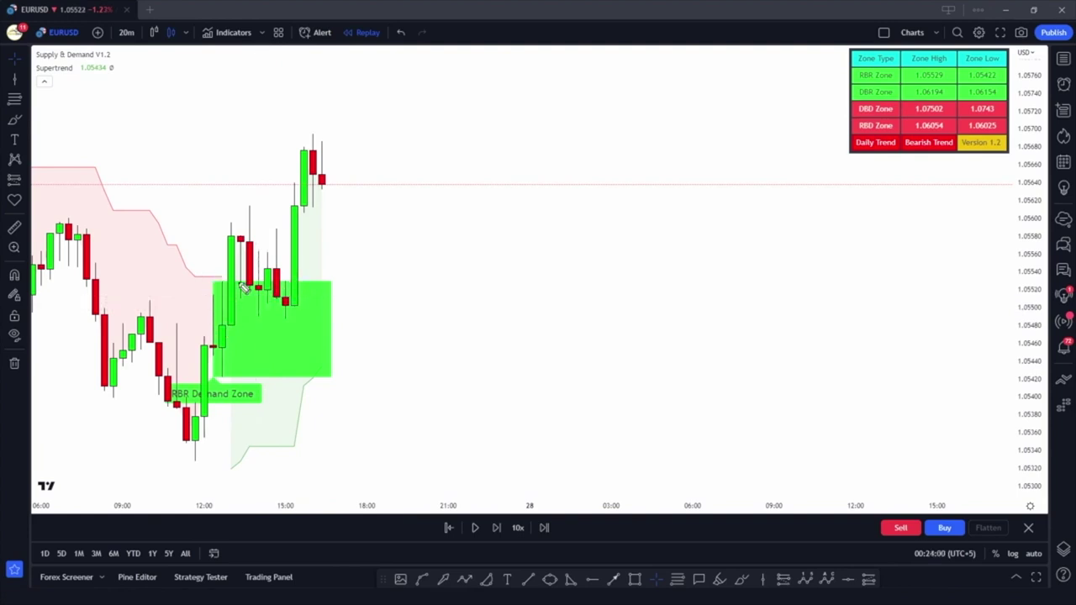
{"action": "left_click_drag", "start_coordinate": [242, 286], "coordinate": [271, 236]}
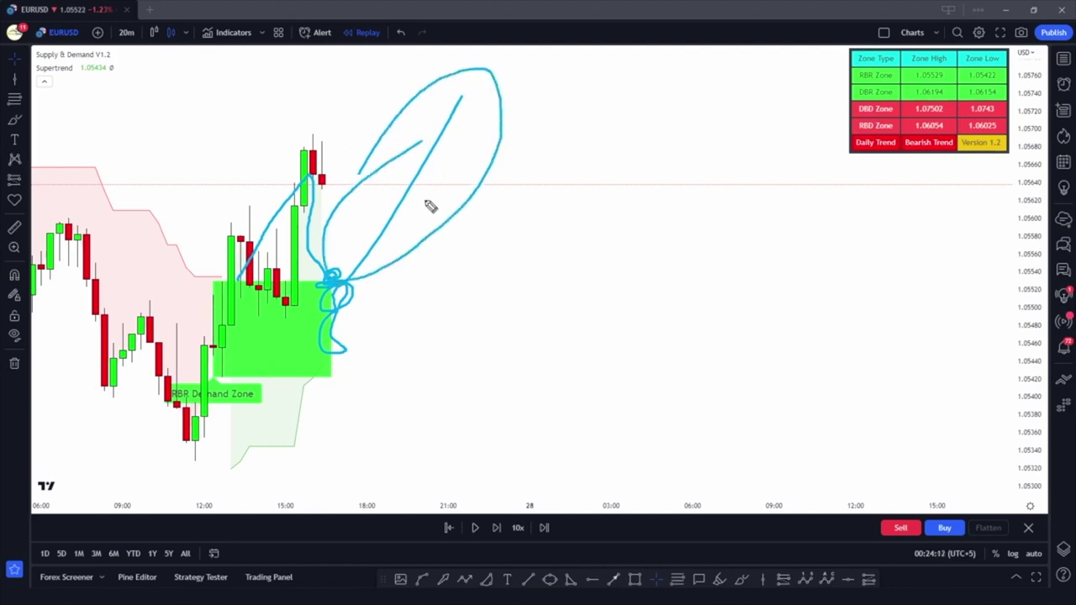
{"action": "key", "text": "Escape"}
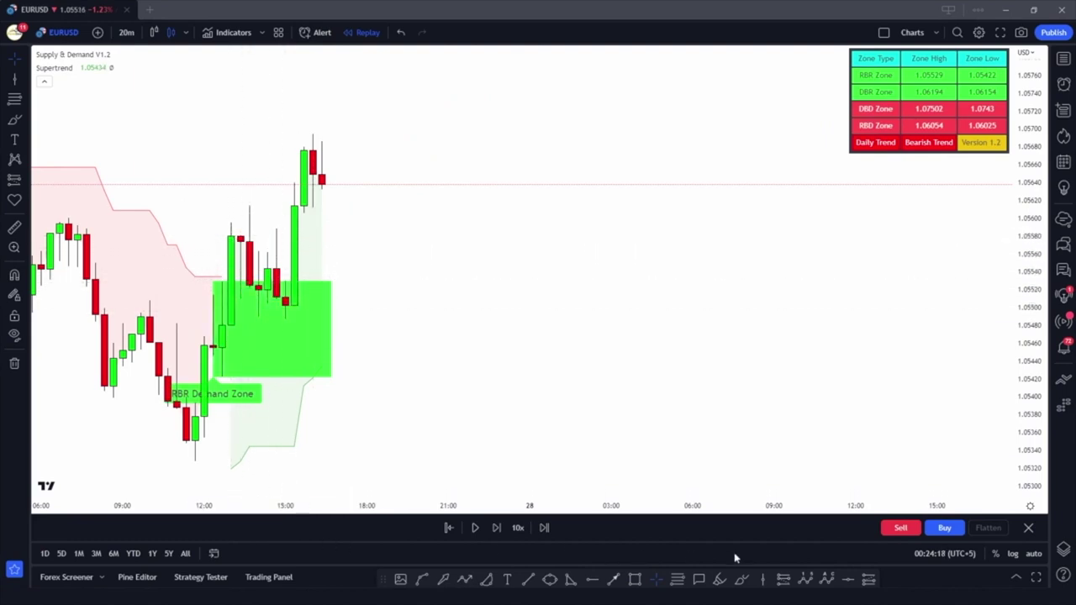
Step: Place a long position entering at 1.05531 on the RBR demand zone, with the stop 0.00110 and the target 0.00109 from entry
{"action": "left_click", "coordinate": [867, 579]}
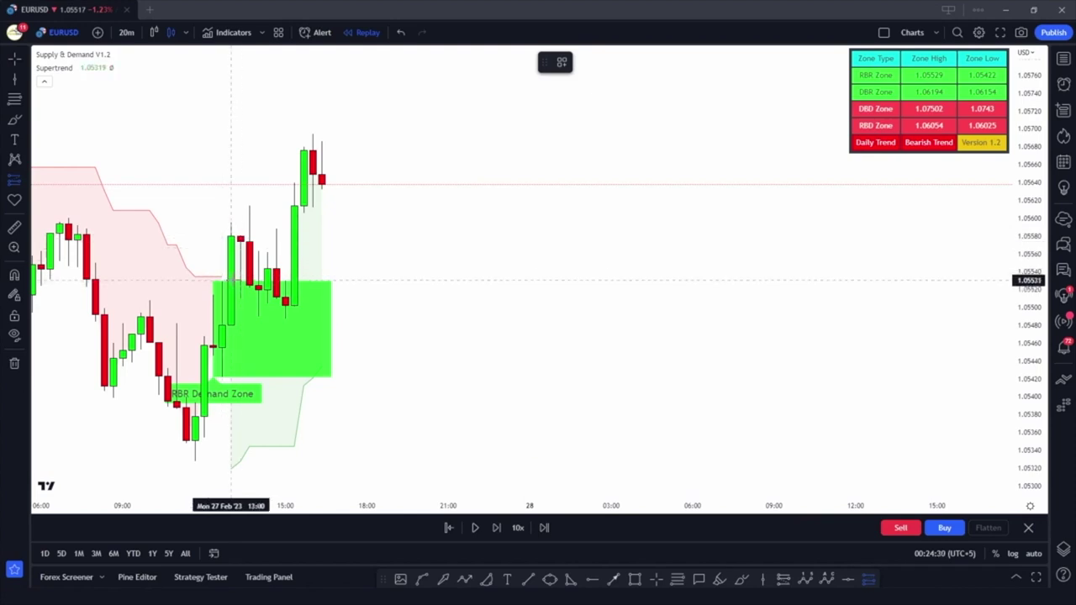
{"action": "left_click", "coordinate": [240, 280]}
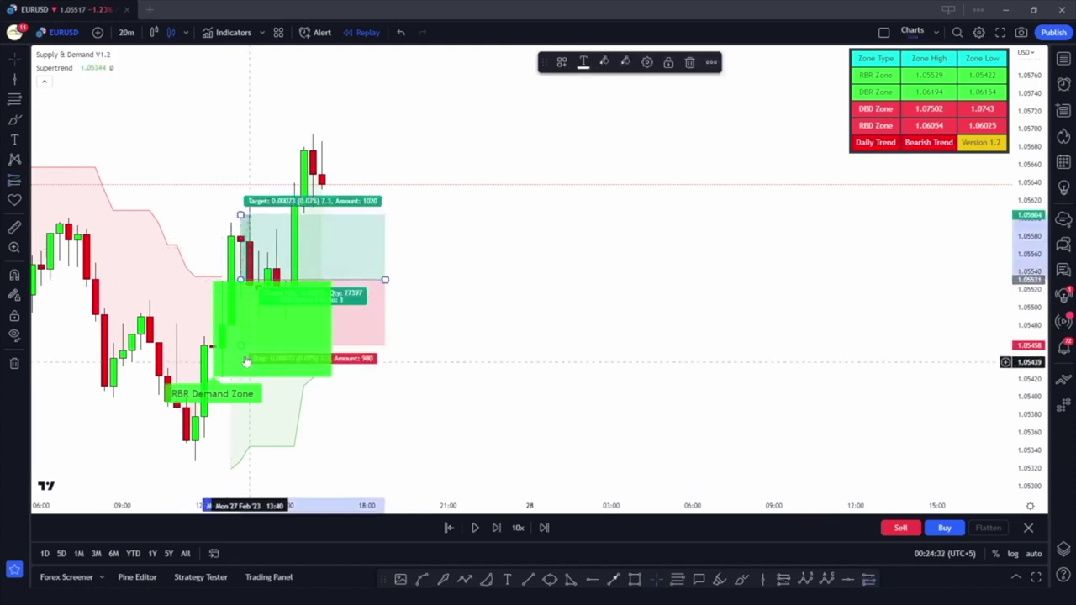
{"action": "left_click_drag", "start_coordinate": [240, 349], "coordinate": [241, 379]}
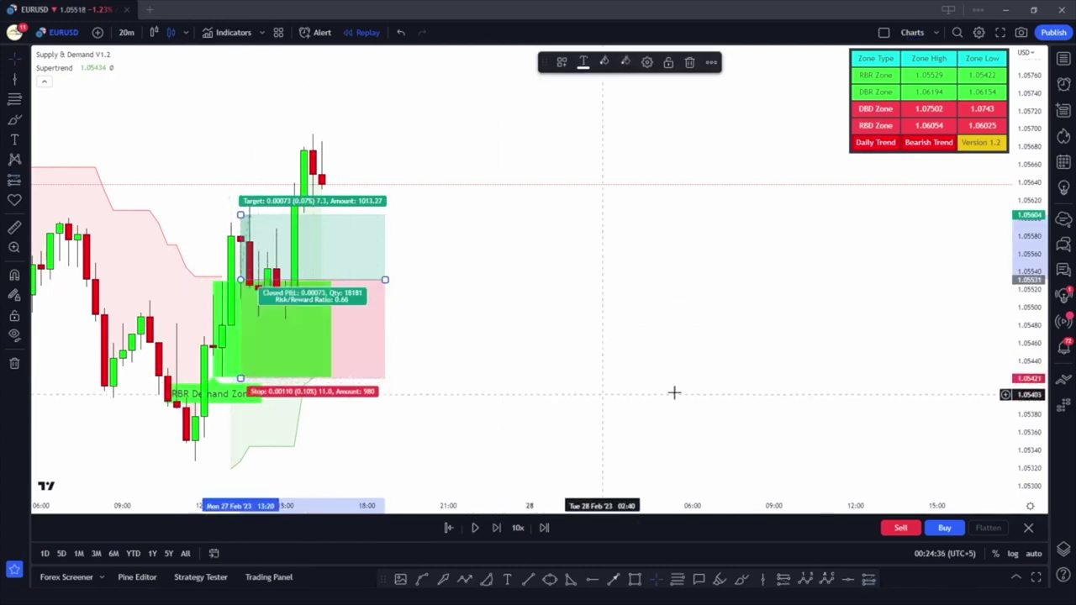
{"action": "left_click_drag", "start_coordinate": [1018, 294], "coordinate": [1021, 441]}
{"action": "scroll", "coordinate": [816, 390], "scroll_direction": "down", "scroll_amount": 2}
{"action": "mouse_move", "coordinate": [764, 384]}
{"action": "left_mouse_down"}
{"action": "mouse_move", "coordinate": [610, 427]}
{"action": "mouse_move", "coordinate": [587, 423]}
{"action": "left_mouse_up"}
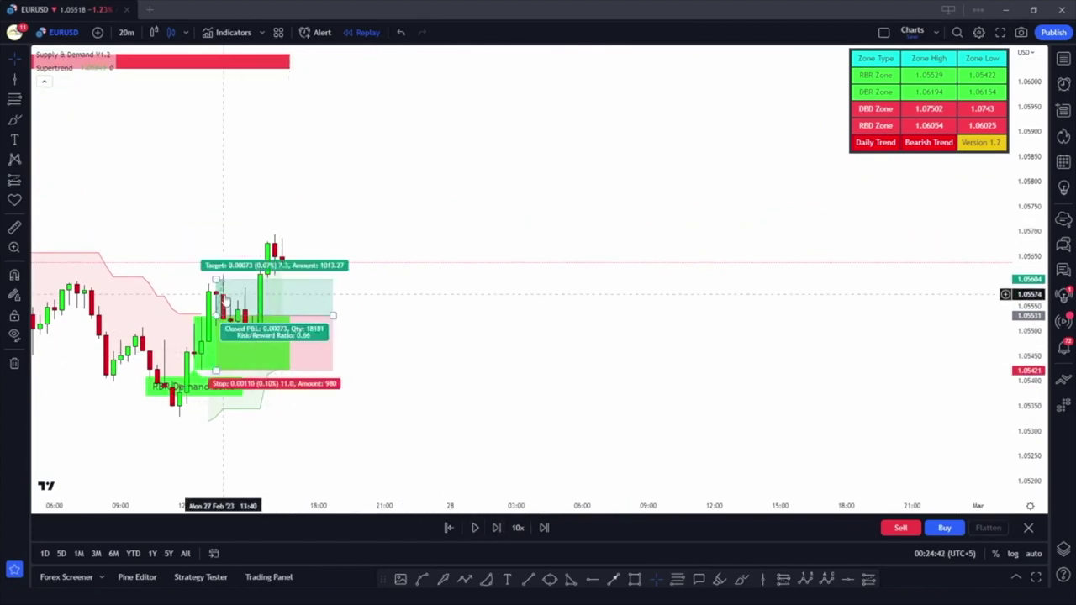
{"action": "left_click_drag", "start_coordinate": [216, 278], "coordinate": [216, 262]}
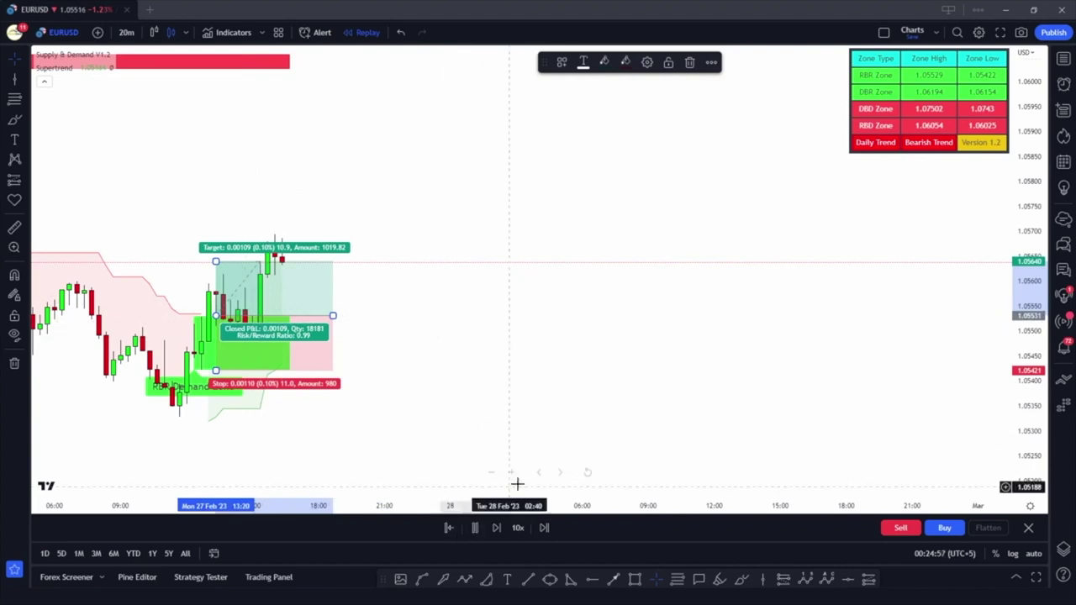
Step: Play the replay through the rise from the RBR demand zone and pause it on 28 February
{"action": "left_click", "coordinate": [475, 528]}
{"action": "left_click_drag", "start_coordinate": [509, 339], "coordinate": [516, 428]}
{"action": "left_click", "coordinate": [475, 528]}
{"action": "left_click", "coordinate": [475, 528]}
{"action": "left_click_drag", "start_coordinate": [433, 282], "coordinate": [623, 256]}
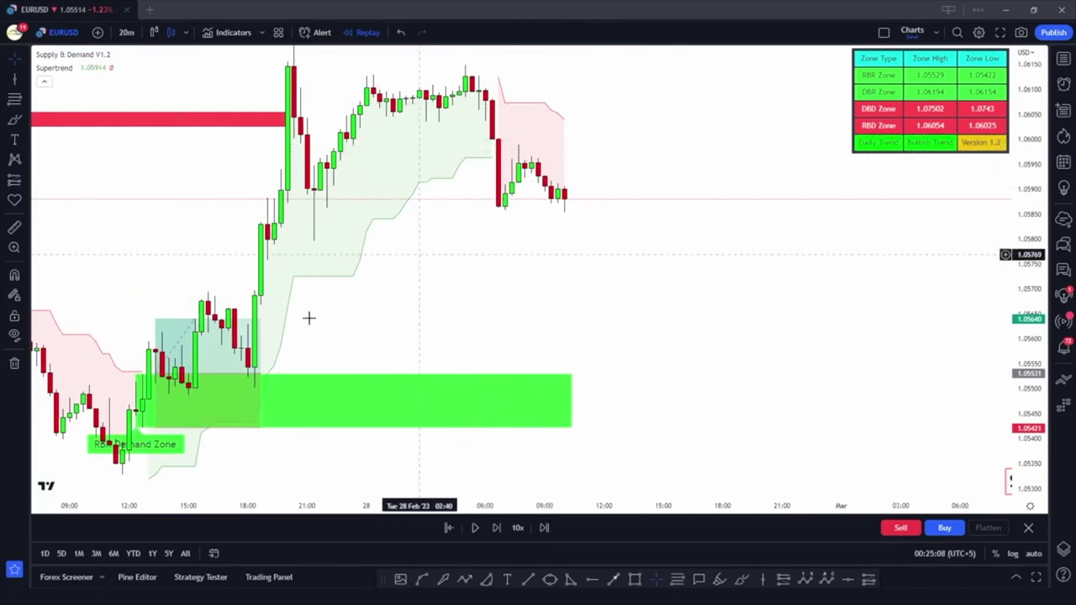
Step: Raise the RBR zone long position's target to 0.00338 from entry
{"action": "left_click", "coordinate": [154, 372]}
{"action": "left_click_drag", "start_coordinate": [190, 319], "coordinate": [190, 204]}
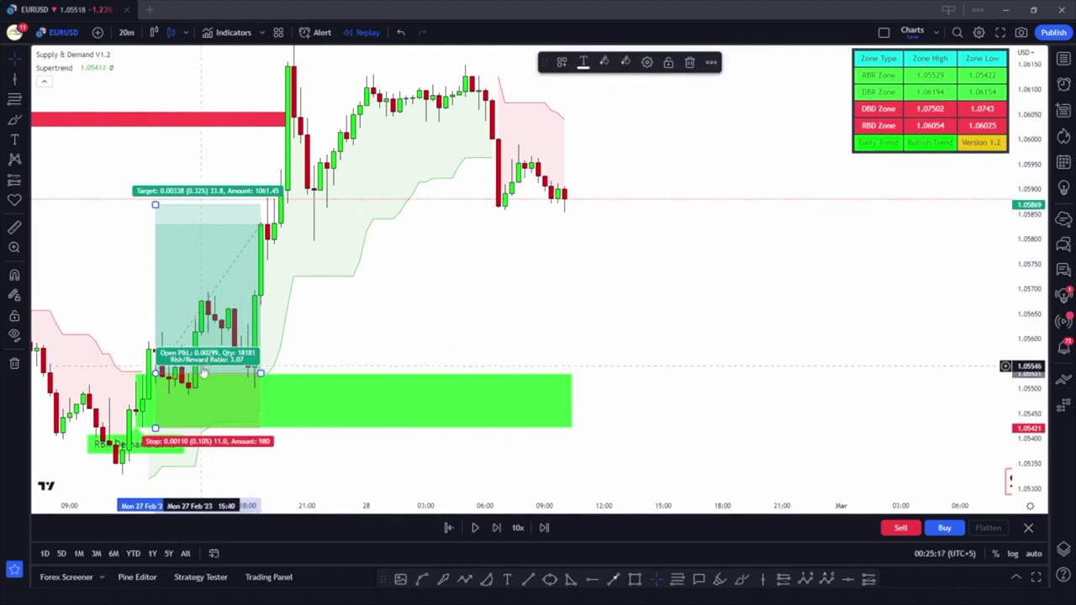
{"action": "left_click", "coordinate": [348, 331]}
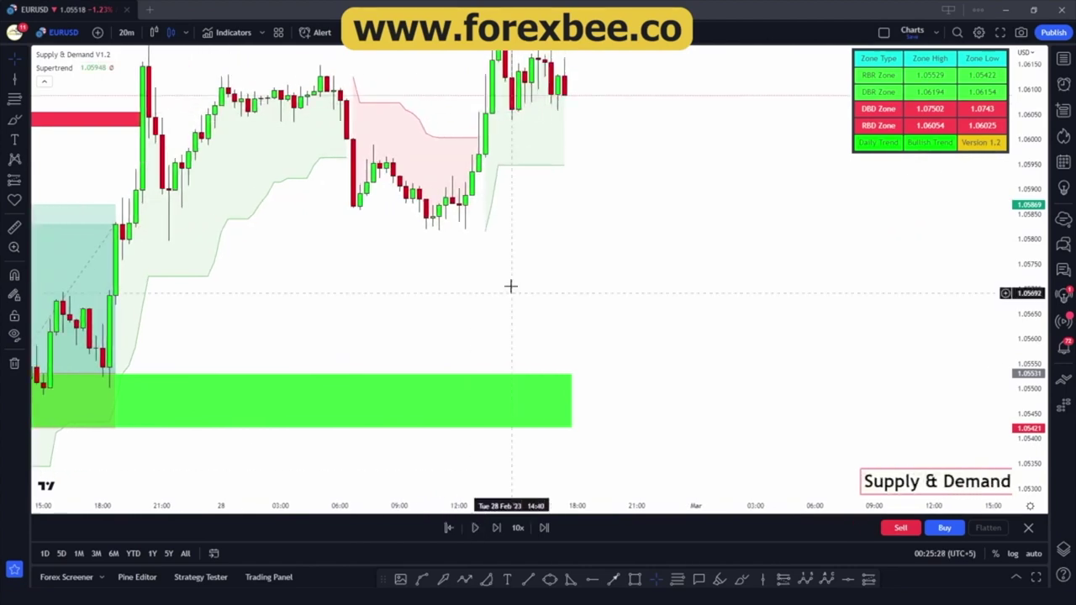
Step: Play the replay forward past the formation of the DBR demand zone on 1 March
{"action": "left_click_drag", "start_coordinate": [488, 368], "coordinate": [460, 413]}
{"action": "left_click", "coordinate": [475, 531]}
{"action": "left_click", "coordinate": [474, 528]}
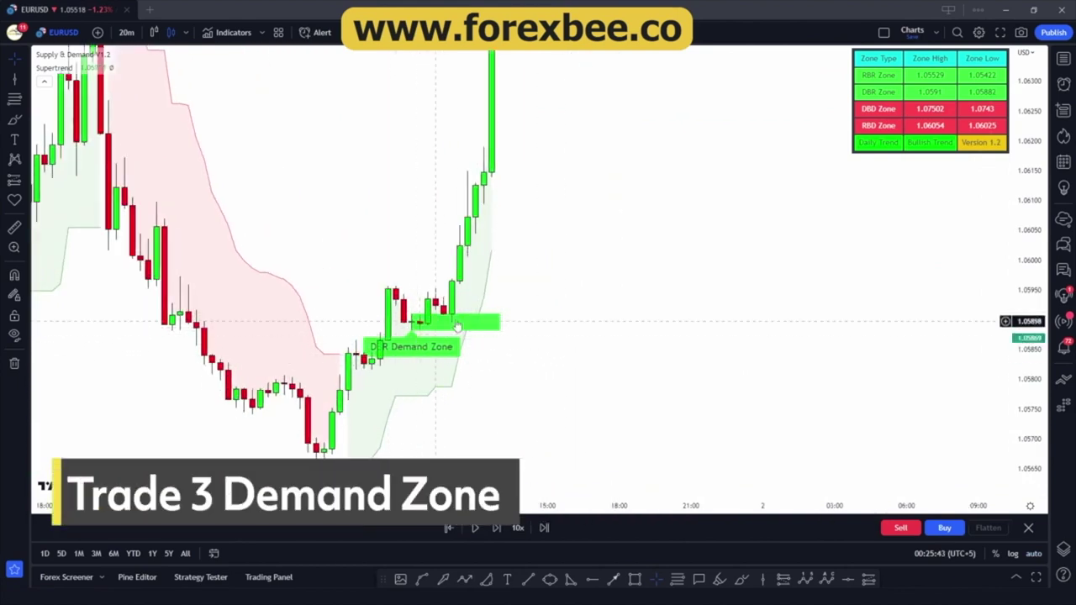
{"action": "left_click_drag", "start_coordinate": [600, 360], "coordinate": [520, 420]}
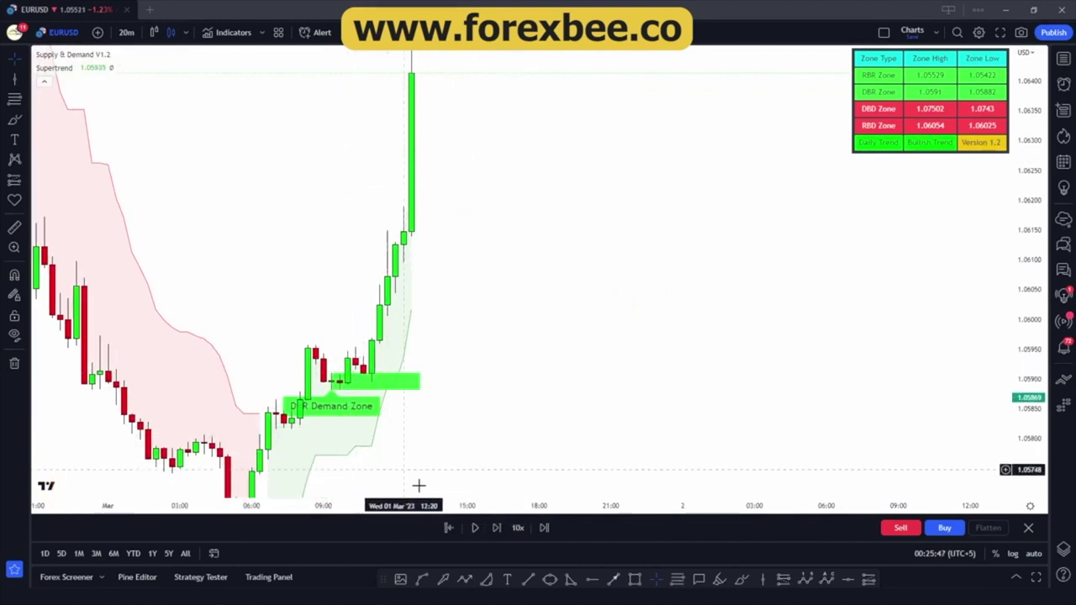
Step: Rewind the replay to 1 March 2023 10:20 and step forward until the DBR demand zone is drawn
{"action": "left_click", "coordinate": [448, 527]}
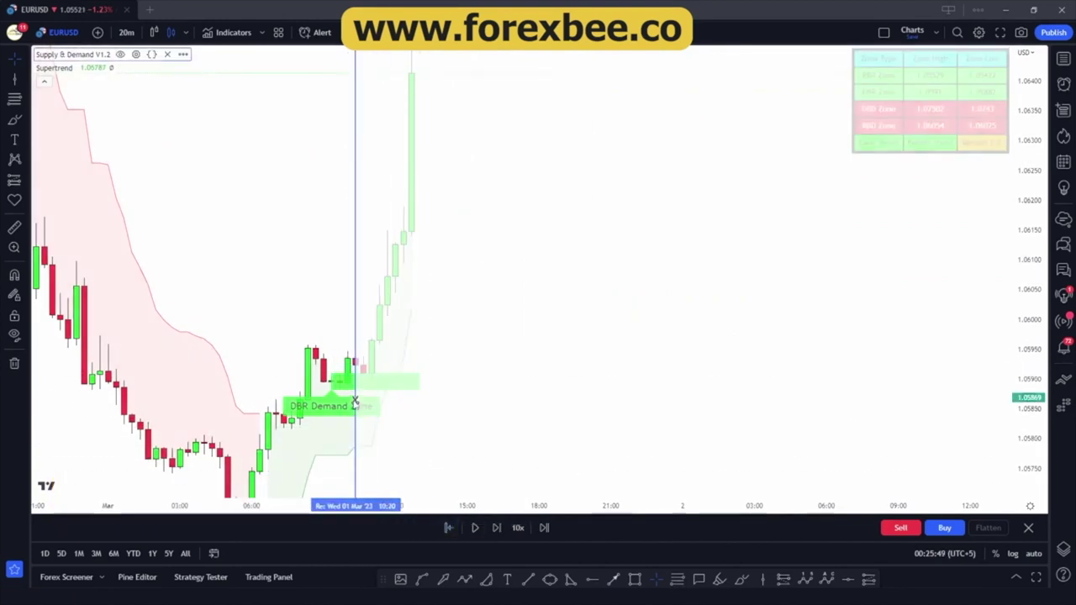
{"action": "left_click", "coordinate": [355, 402]}
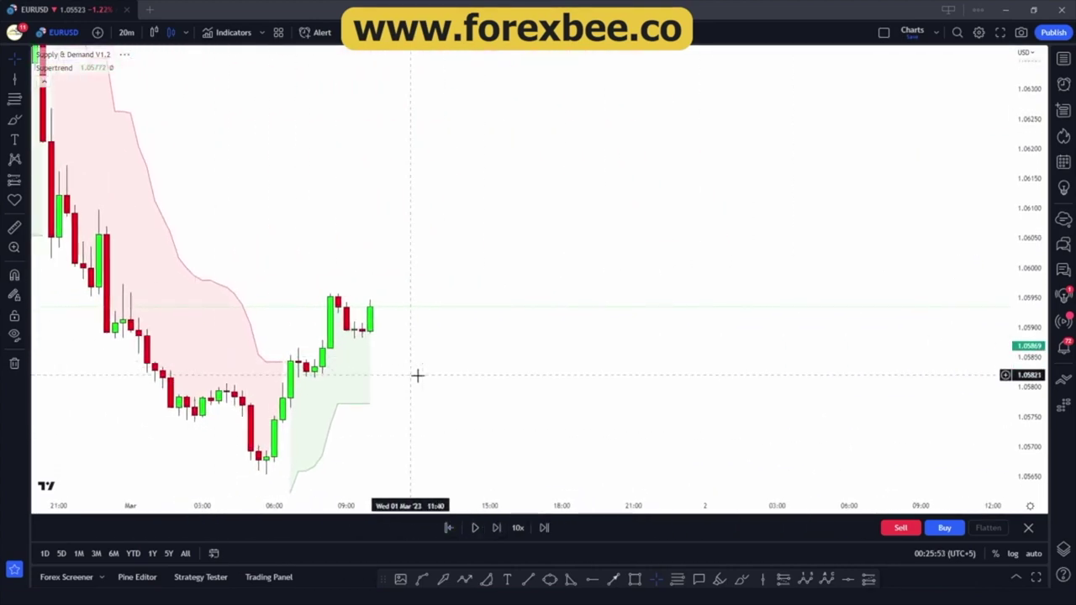
{"action": "left_click", "coordinate": [494, 529]}
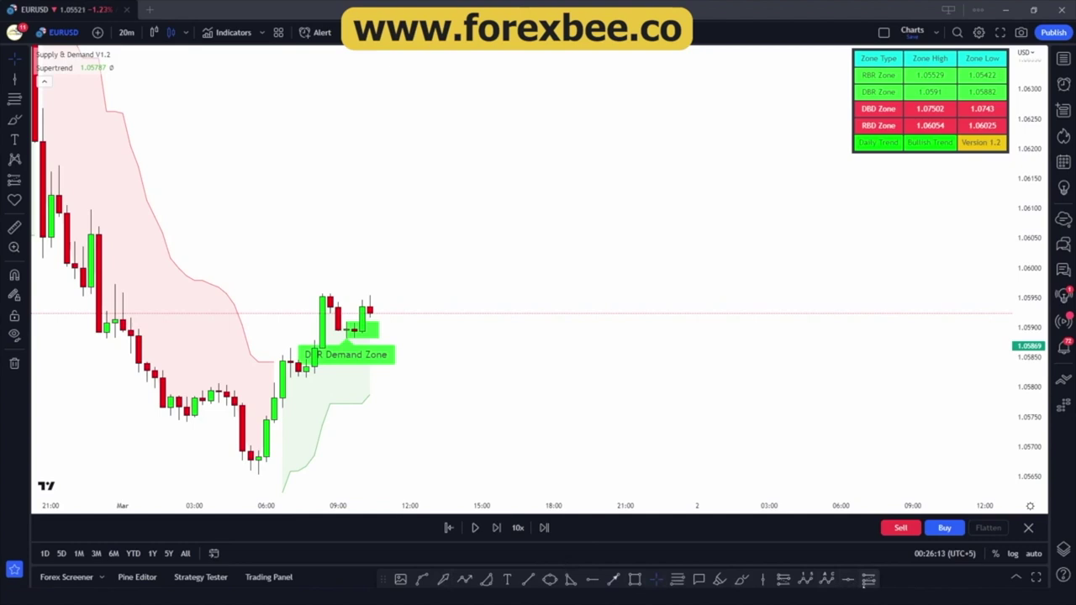
Step: Place a long position entering at 1.05912 above the DBR demand zone, with the stop 0.00032 from entry at 1.05880
{"action": "left_click", "coordinate": [869, 579]}
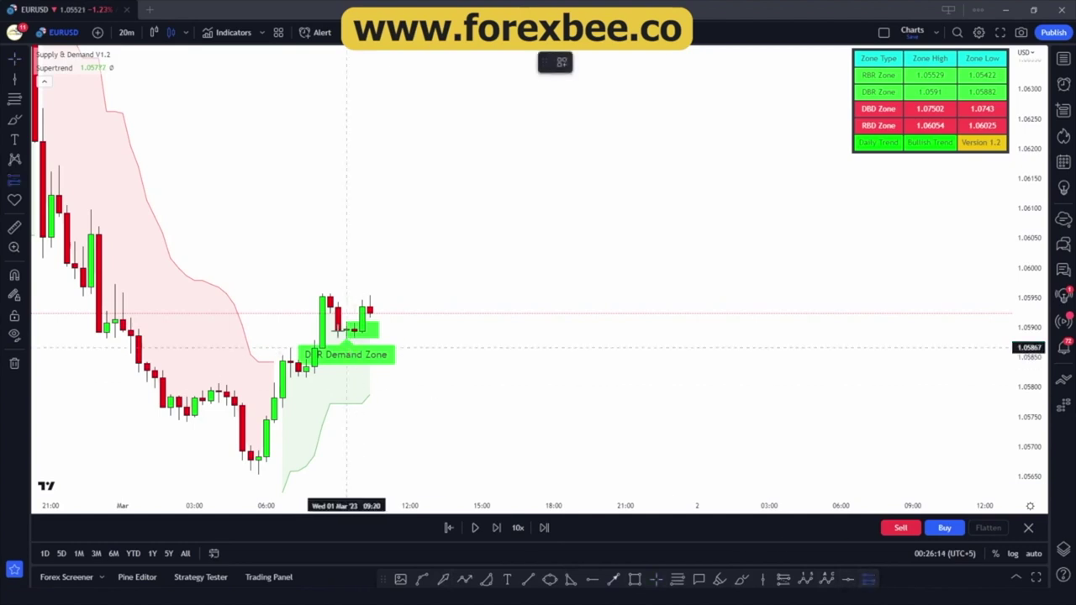
{"action": "left_click", "coordinate": [388, 321]}
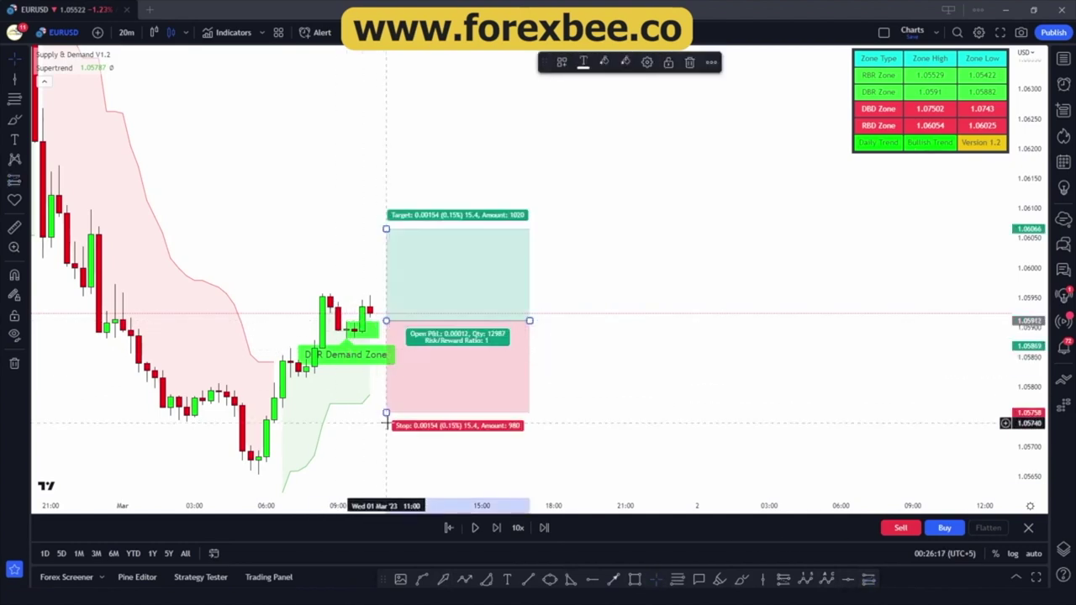
{"action": "left_click_drag", "start_coordinate": [386, 413], "coordinate": [392, 339]}
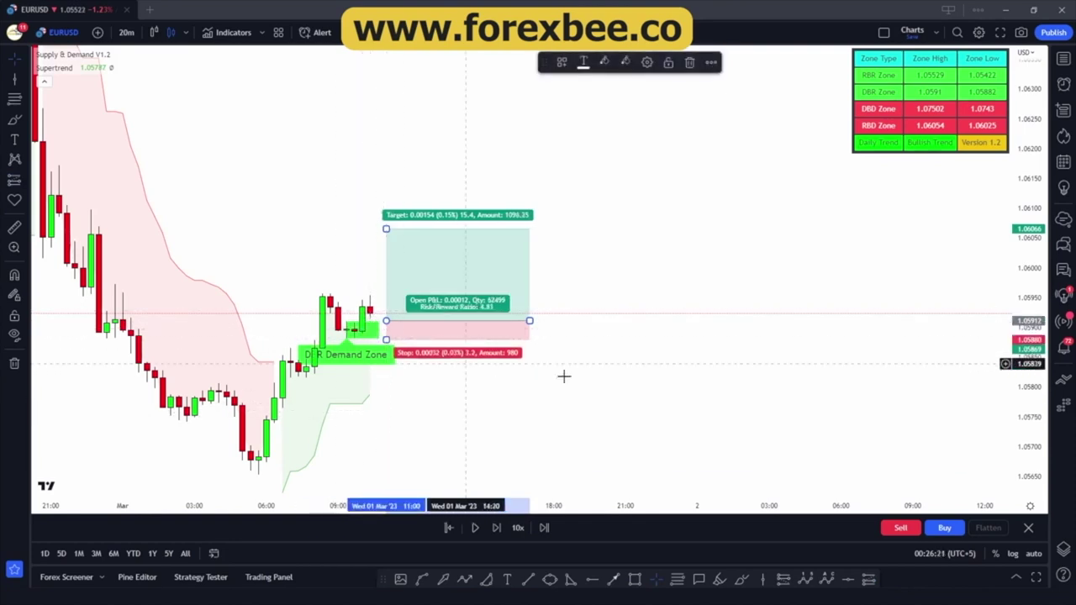
{"action": "left_click_drag", "start_coordinate": [1028, 466], "coordinate": [1028, 307]}
{"action": "left_click_drag", "start_coordinate": [745, 376], "coordinate": [778, 283]}
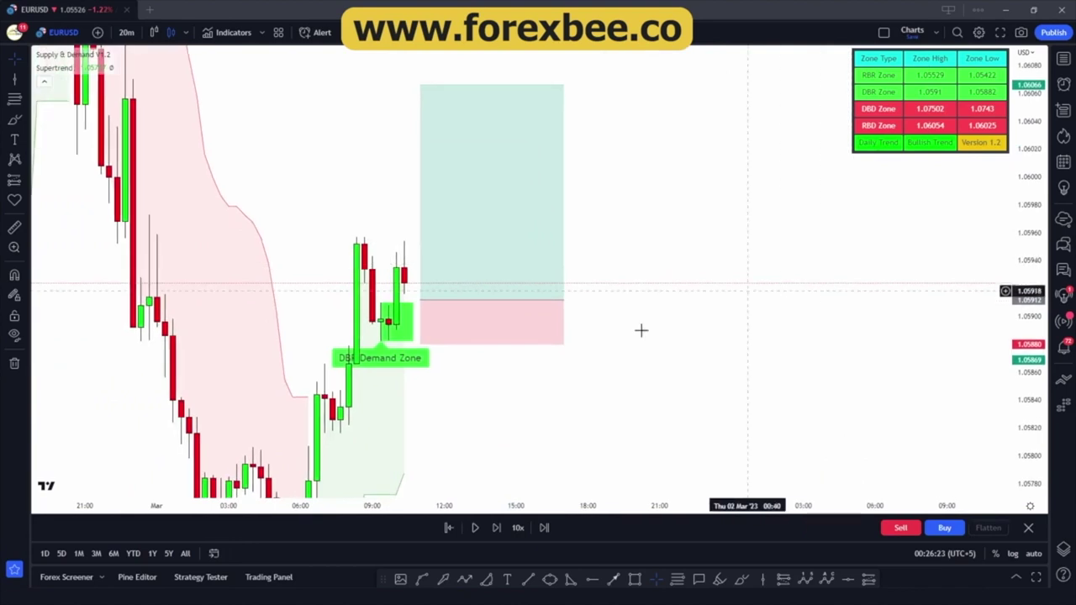
Step: Play the replay through the rise from the DBR demand zone and pause it early on 2 March
{"action": "left_click", "coordinate": [380, 314]}
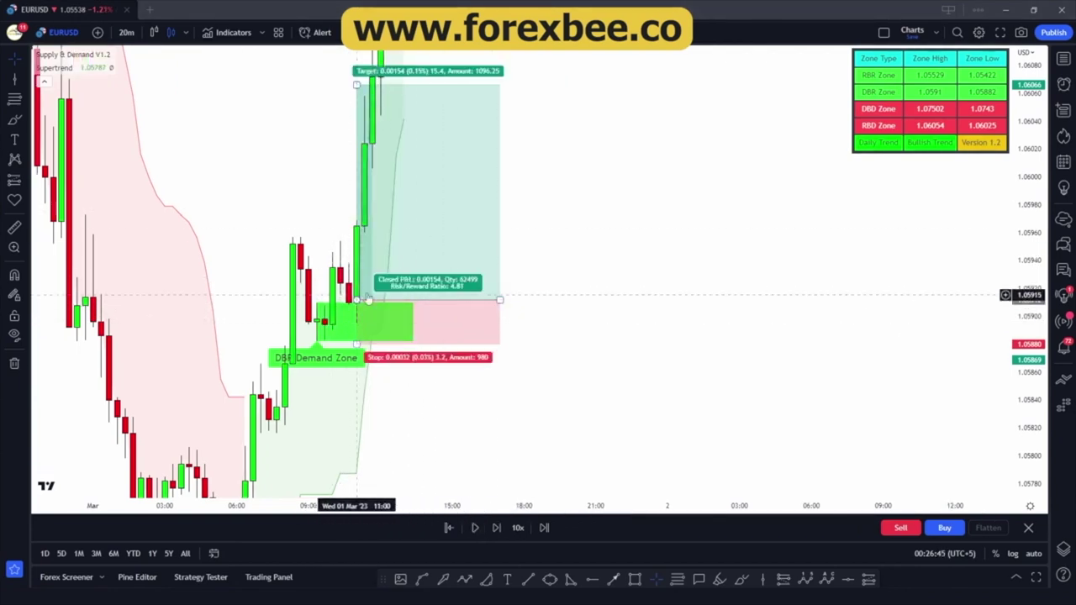
{"action": "left_click_drag", "start_coordinate": [615, 211], "coordinate": [608, 288]}
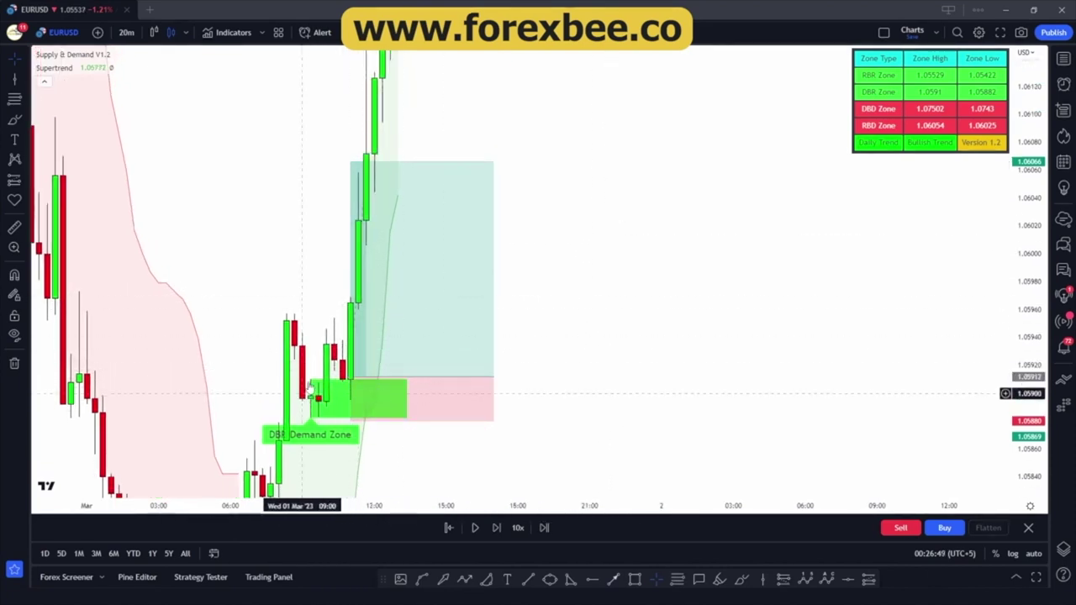
{"action": "left_click_drag", "start_coordinate": [1032, 246], "coordinate": [1033, 380]}
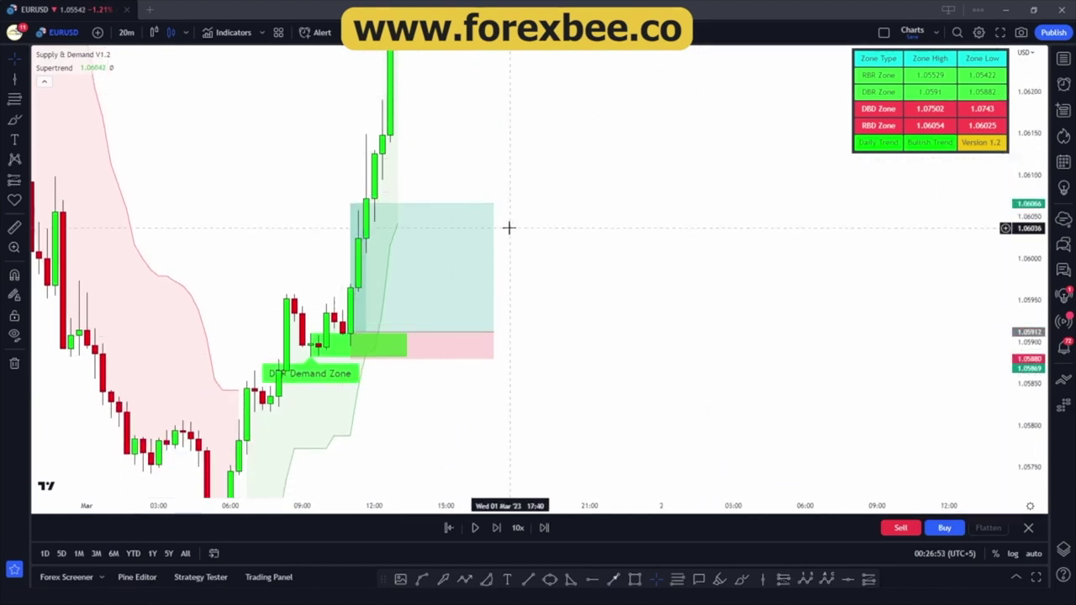
{"action": "left_click_drag", "start_coordinate": [450, 396], "coordinate": [296, 362]}
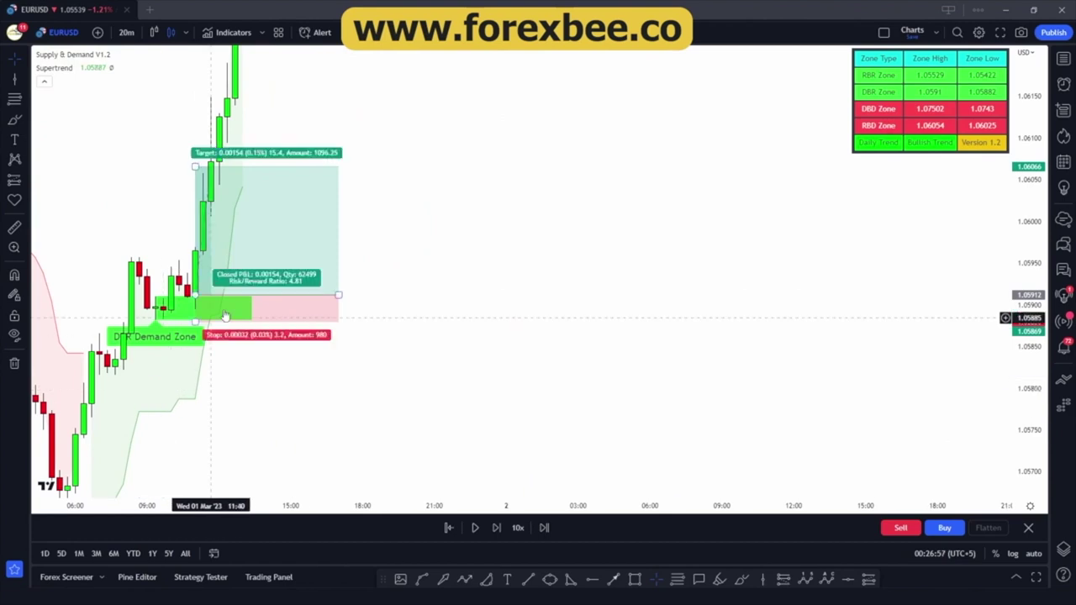
{"action": "left_click_drag", "start_coordinate": [1026, 220], "coordinate": [1026, 412]}
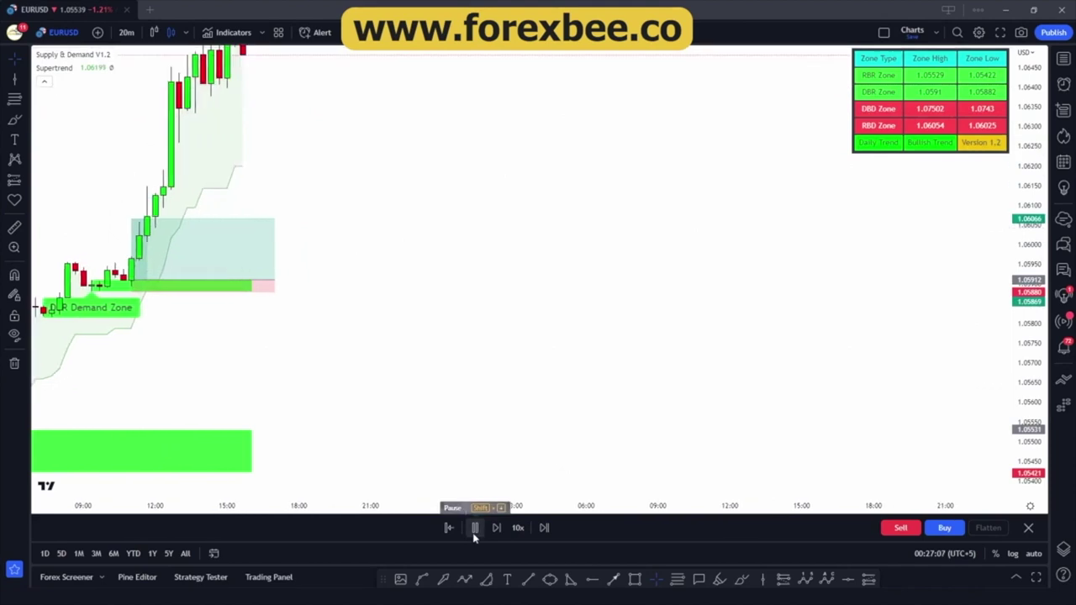
{"action": "left_click", "coordinate": [474, 529]}
{"action": "left_click", "coordinate": [476, 529]}
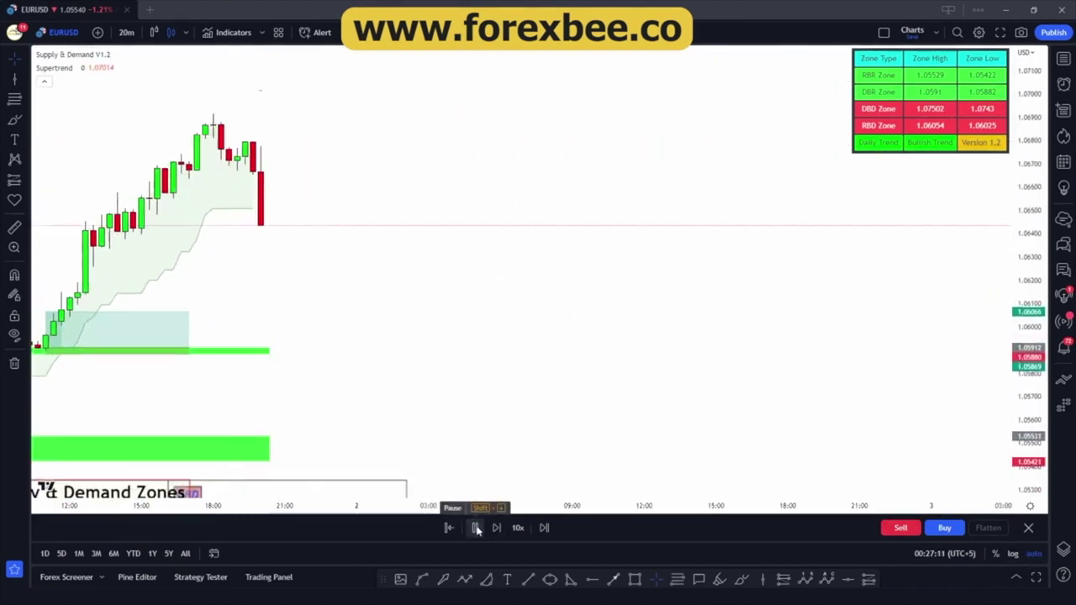
{"action": "left_click", "coordinate": [476, 528]}
{"action": "left_click_drag", "start_coordinate": [505, 226], "coordinate": [731, 219]}
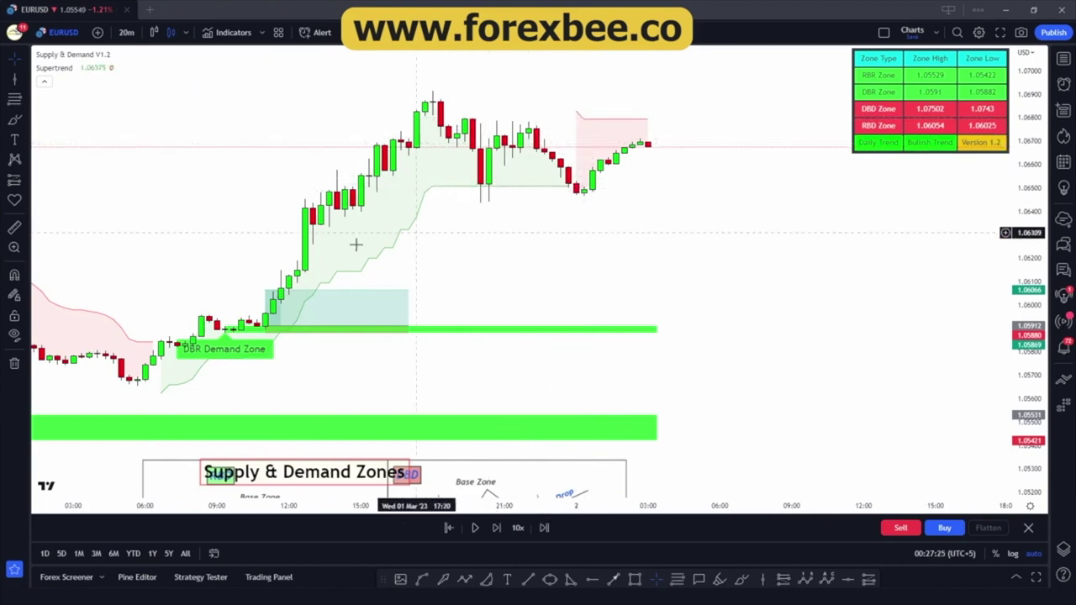
Step: Raise the DBR zone long position's target to 0.00565 from entry
{"action": "left_click_drag", "start_coordinate": [265, 291], "coordinate": [283, 194]}
{"action": "left_click", "coordinate": [496, 279]}
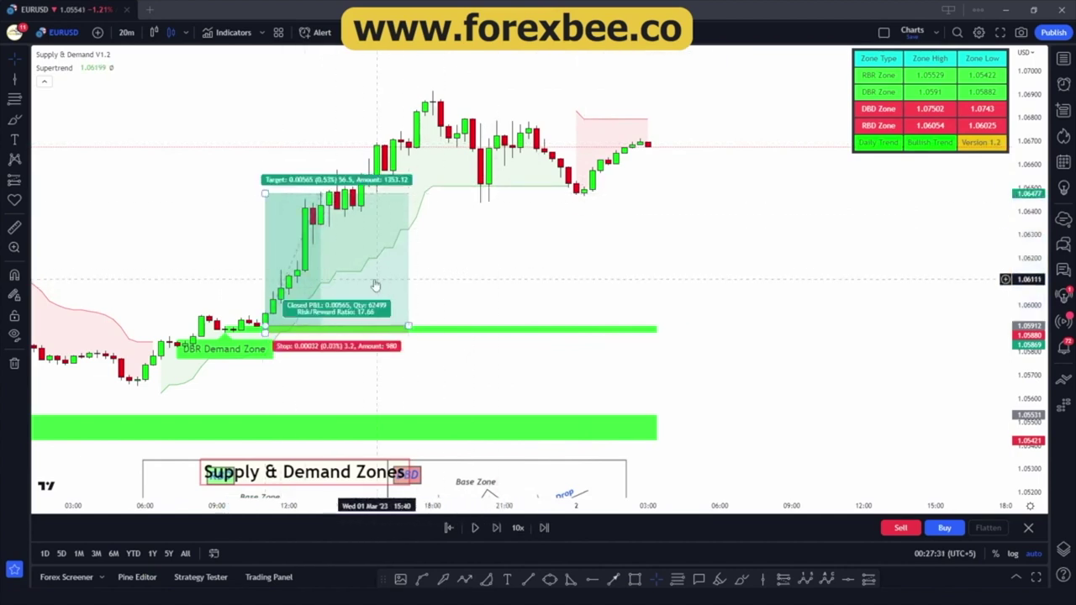
{"action": "left_click", "coordinate": [376, 285]}
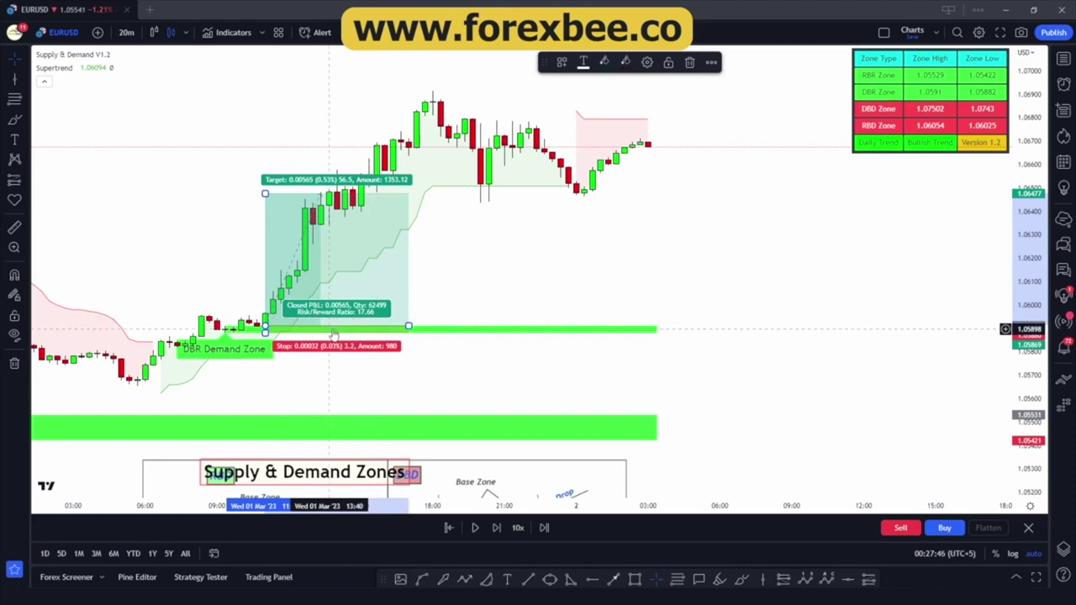
Step: Play the replay past the 2 March DBD supply zone and point out the price's return to the zone's lower edge
{"action": "left_click_drag", "start_coordinate": [622, 295], "coordinate": [479, 300]}
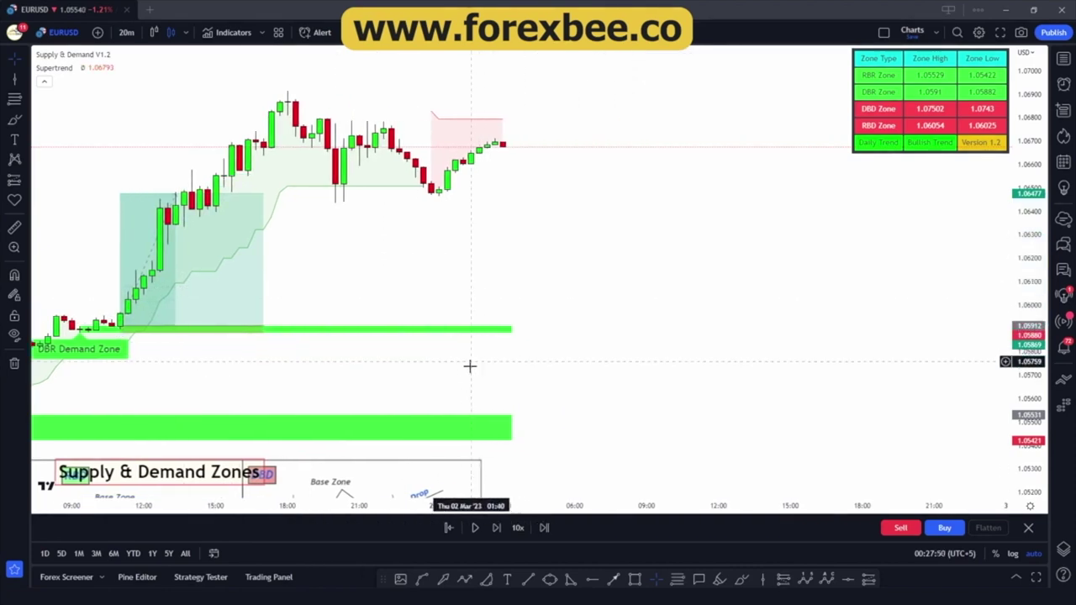
{"action": "left_click", "coordinate": [475, 527]}
{"action": "left_click", "coordinate": [474, 527]}
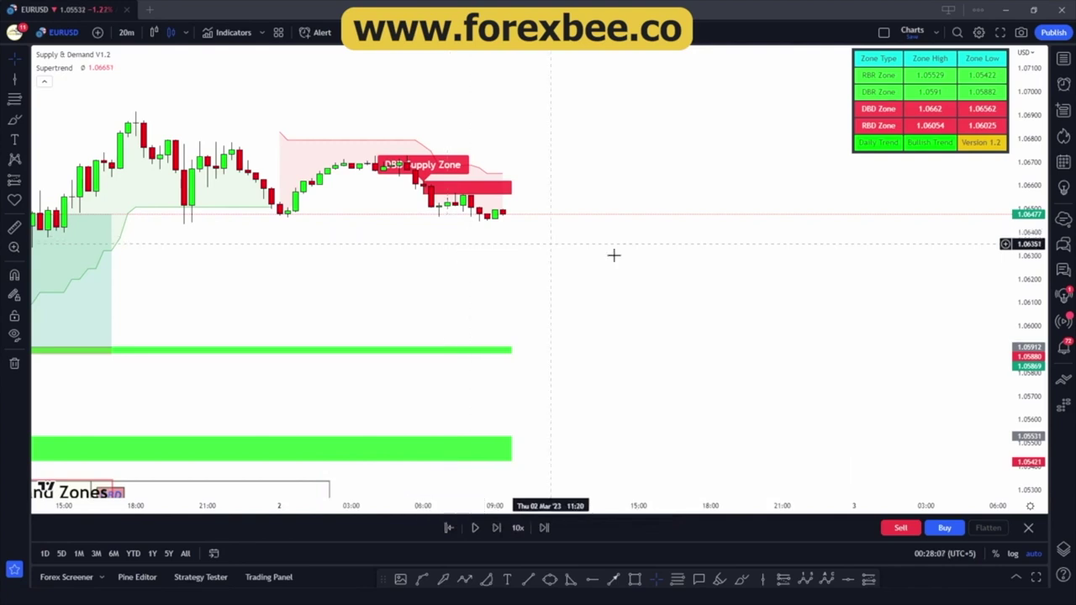
{"action": "left_click_drag", "start_coordinate": [1027, 362], "coordinate": [1028, 195]}
{"action": "left_click_drag", "start_coordinate": [608, 202], "coordinate": [608, 303]}
{"action": "scroll", "coordinate": [437, 266], "scroll_direction": "up", "scroll_amount": 1}
{"action": "scroll", "coordinate": [482, 286], "scroll_direction": "up", "scroll_amount": 3}
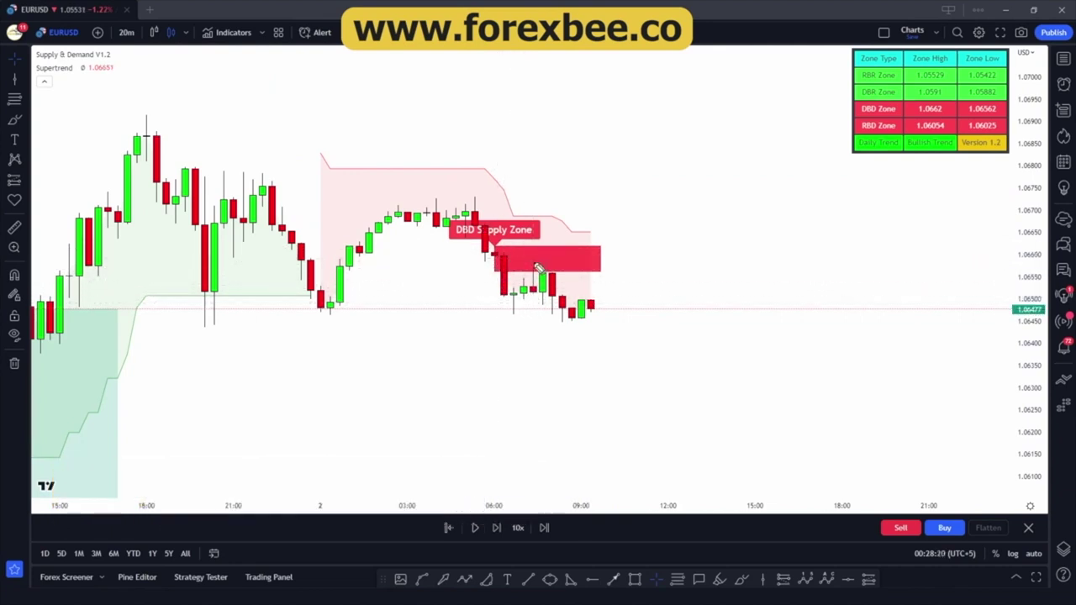
{"action": "left_click", "coordinate": [535, 271]}
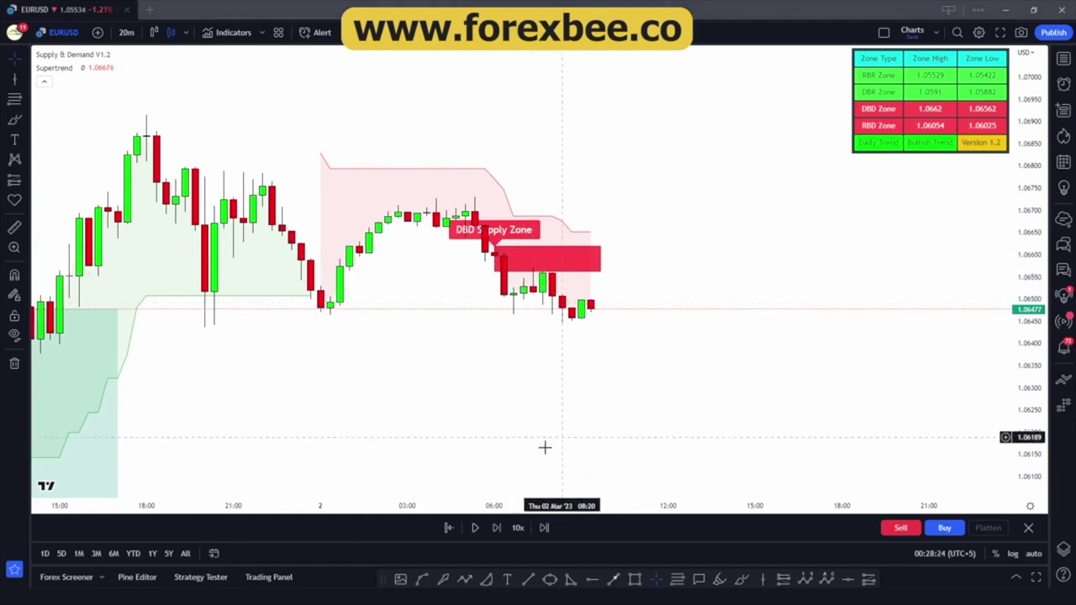
Step: Place a short position at the DBD supply zone's lower edge, with the stop and the target each 0.00068 from entry
{"action": "left_click", "coordinate": [783, 579]}
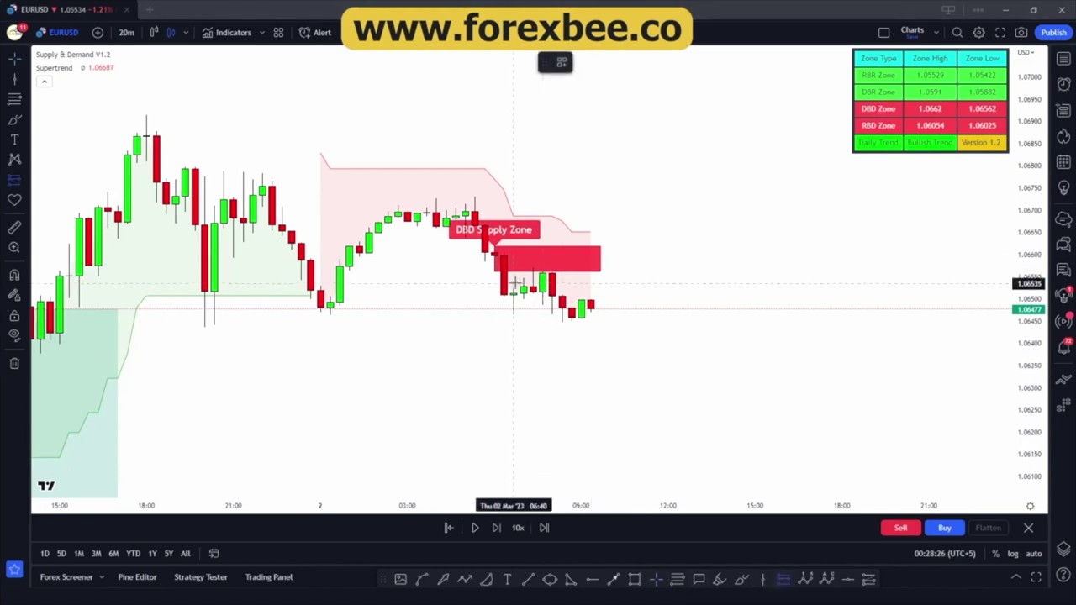
{"action": "left_click", "coordinate": [513, 271]}
{"action": "left_click_drag", "start_coordinate": [513, 224], "coordinate": [512, 276]}
{"action": "left_click_drag", "start_coordinate": [513, 318], "coordinate": [513, 304]}
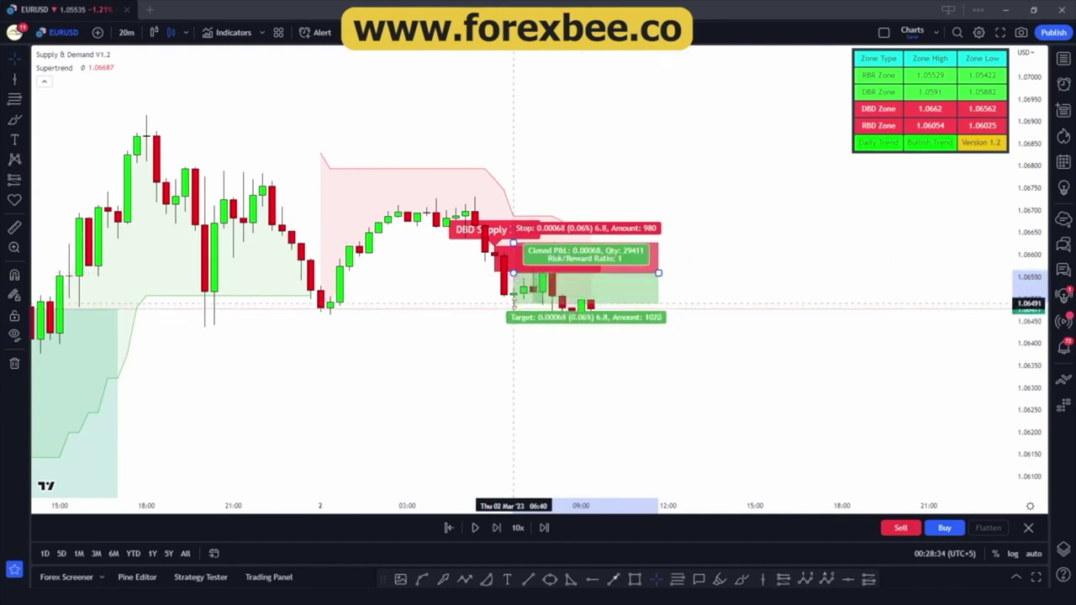
Step: Play the replay through the decline from the DBD supply zone and pause it on the evening of 2 March
{"action": "left_click_drag", "start_coordinate": [581, 336], "coordinate": [327, 299]}
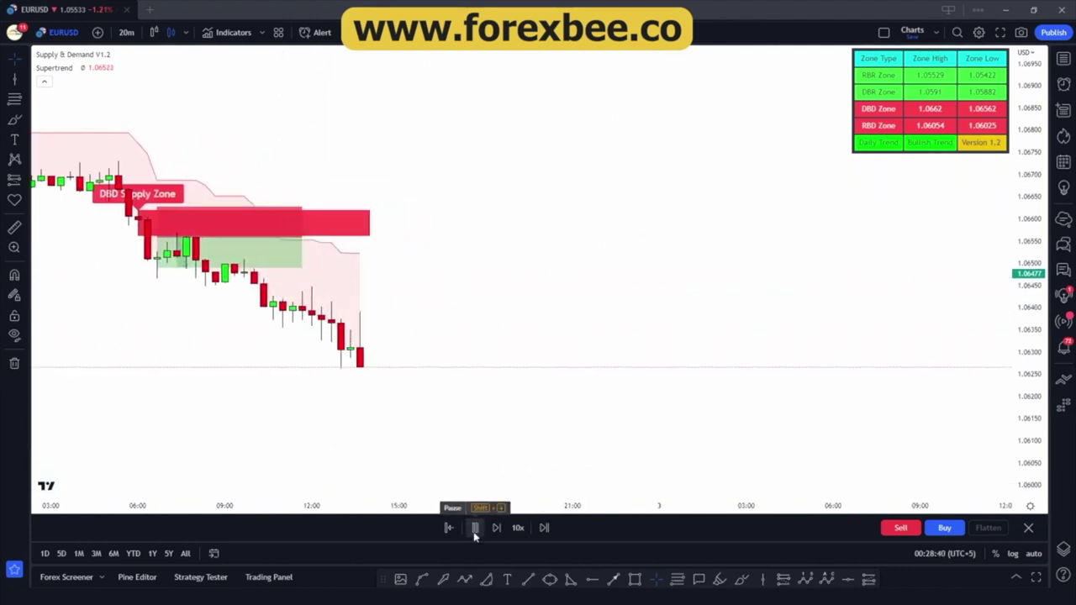
{"action": "left_click", "coordinate": [474, 531]}
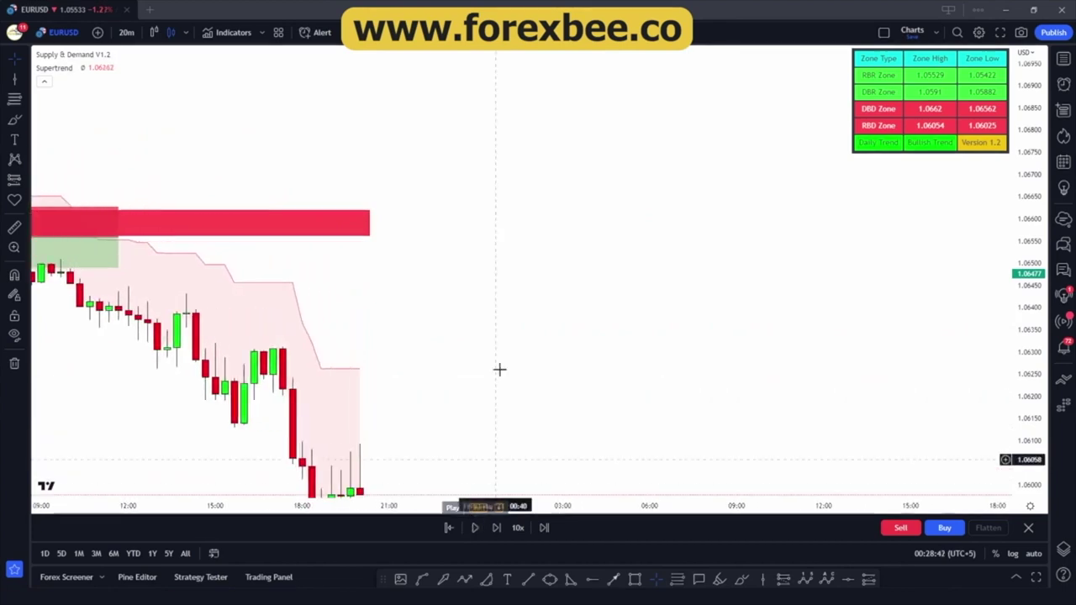
{"action": "scroll", "coordinate": [538, 277], "scroll_direction": "down", "scroll_amount": 2}
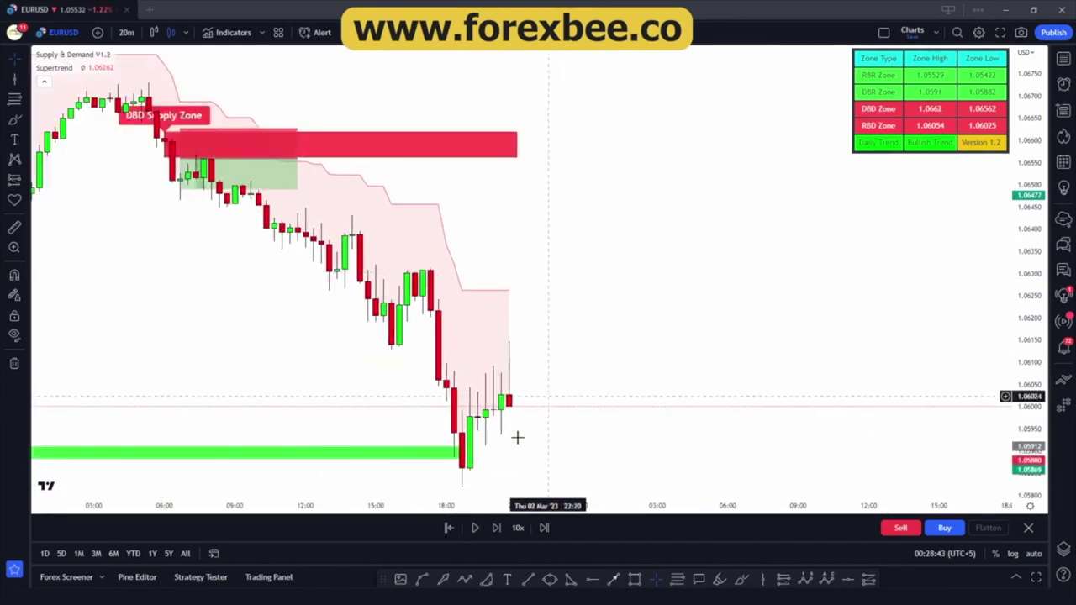
Step: Play the replay to the morning of 3 March and extend the DBD zone short position's target to 0.00425 from entry
{"action": "left_click", "coordinate": [474, 529]}
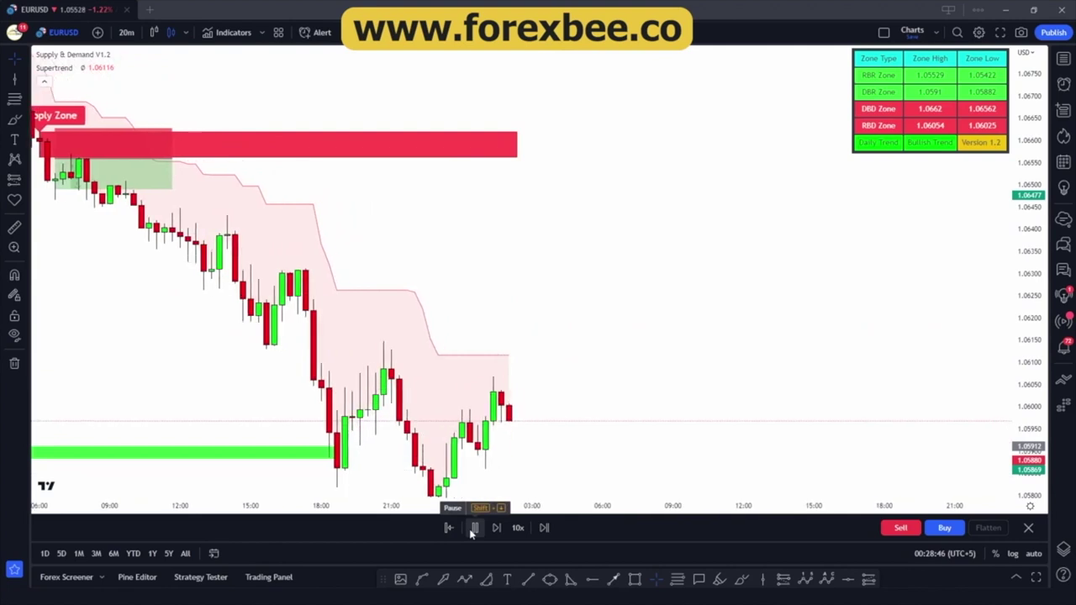
{"action": "left_click", "coordinate": [473, 529]}
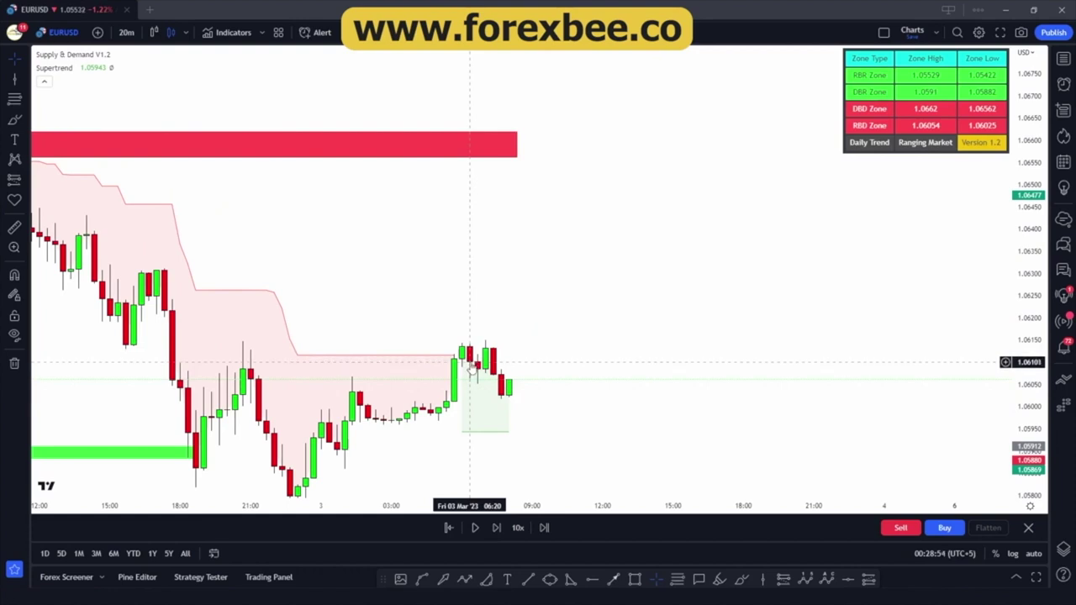
{"action": "left_click_drag", "start_coordinate": [463, 348], "coordinate": [605, 315]}
{"action": "left_click_drag", "start_coordinate": [57, 157], "coordinate": [57, 316]}
{"action": "left_click", "coordinate": [252, 165]}
{"action": "left_click", "coordinate": [133, 172]}
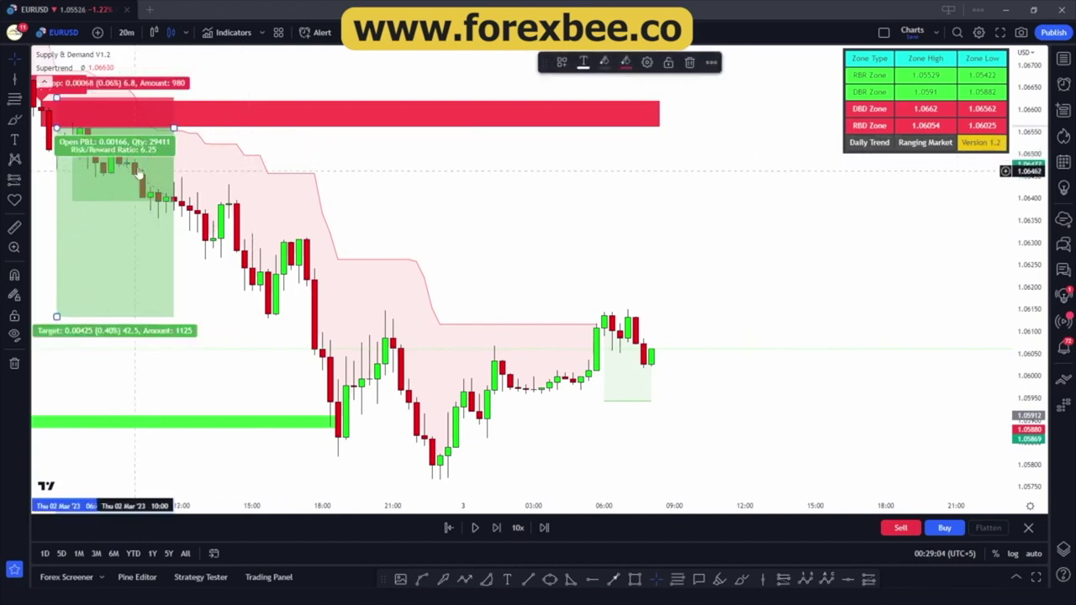
Step: Examine the DBR demand zone long and the DBD supply zone short together against the Supertrend from 1 to 3 March
{"action": "scroll", "coordinate": [137, 214], "scroll_direction": "down", "scroll_amount": 3}
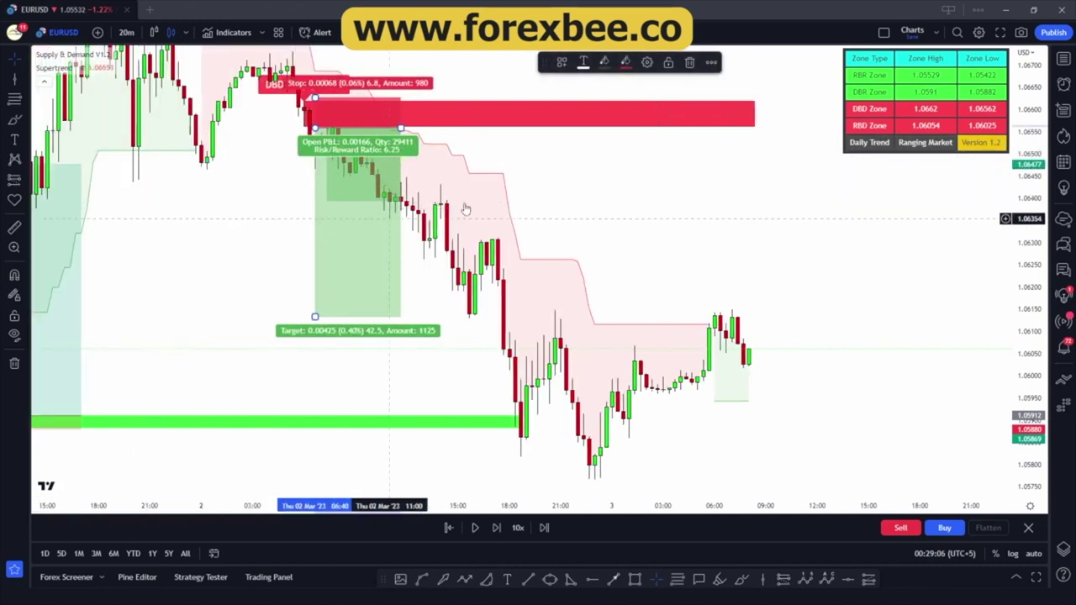
{"action": "left_click", "coordinate": [250, 204]}
{"action": "left_click_drag", "start_coordinate": [250, 204], "coordinate": [400, 195]}
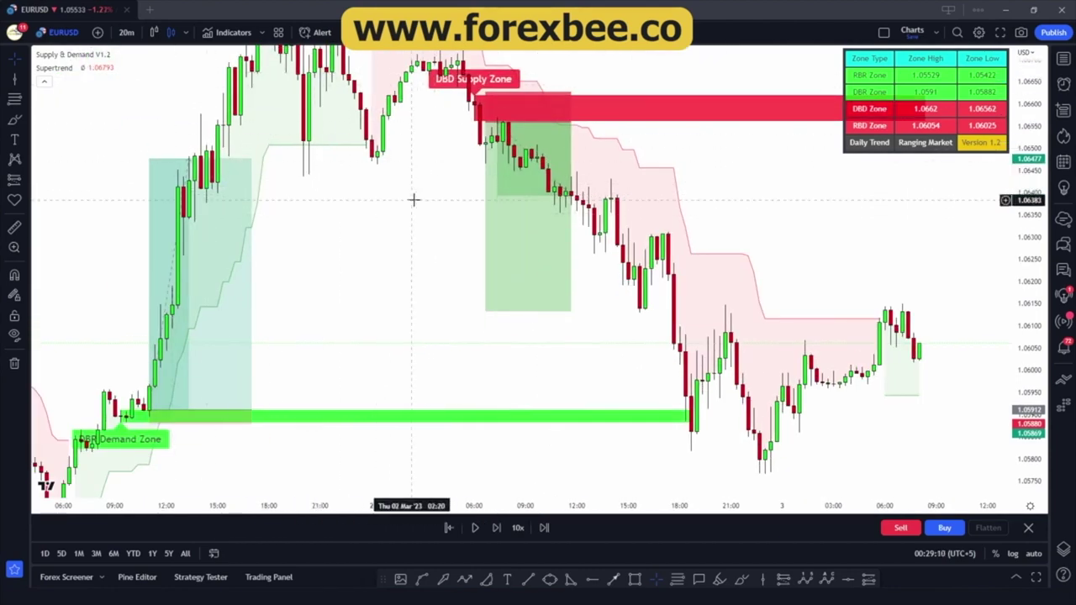
{"action": "left_click_drag", "start_coordinate": [405, 260], "coordinate": [464, 240]}
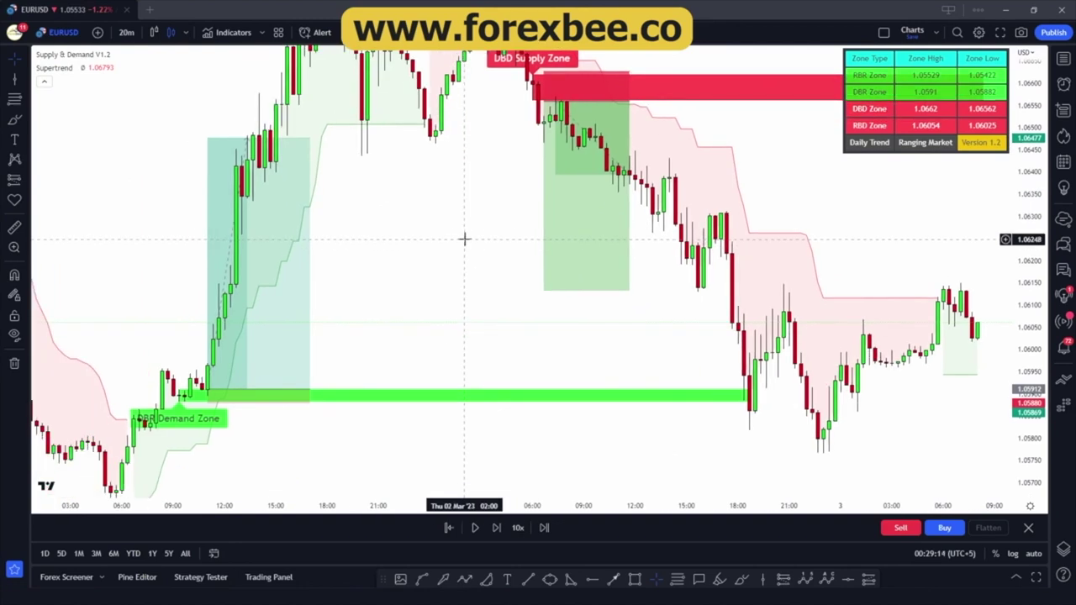
{"action": "left_click_drag", "start_coordinate": [497, 286], "coordinate": [392, 274]}
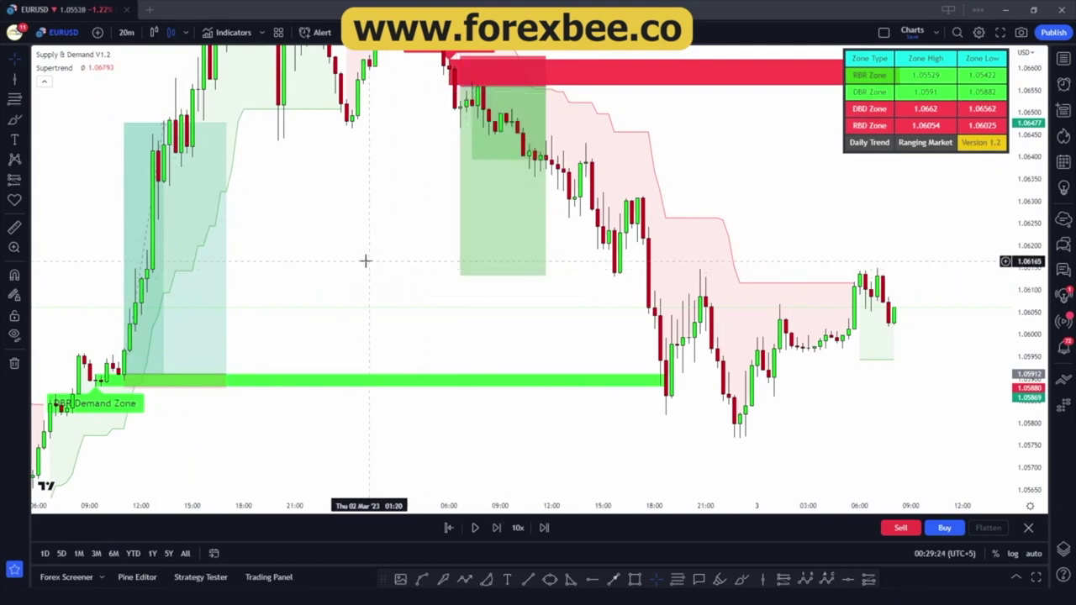
{"action": "left_click_drag", "start_coordinate": [363, 269], "coordinate": [358, 281]}
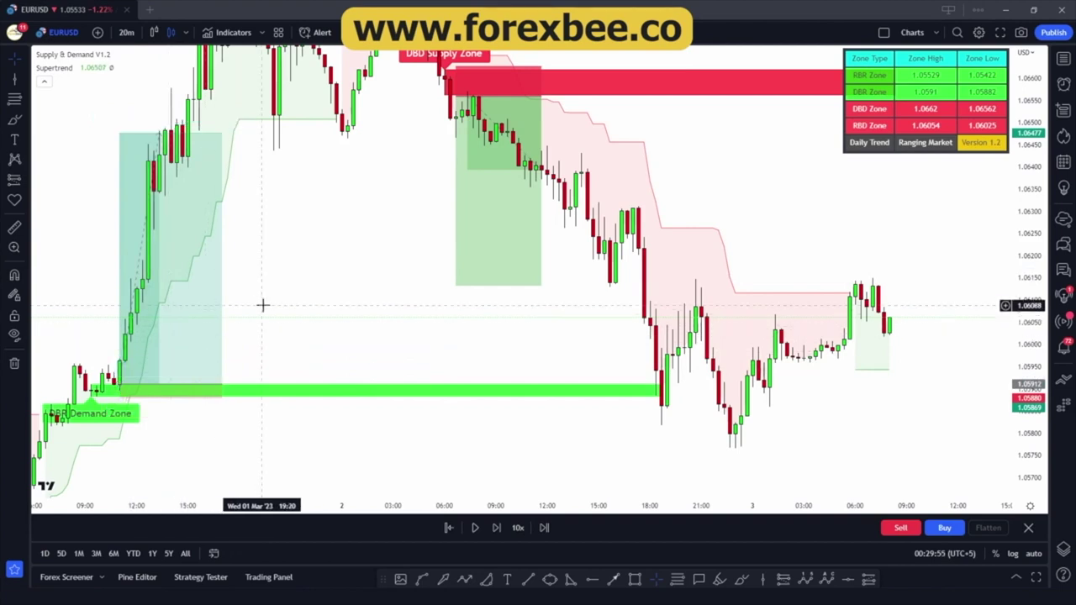
{"action": "left_click_drag", "start_coordinate": [377, 324], "coordinate": [348, 287]}
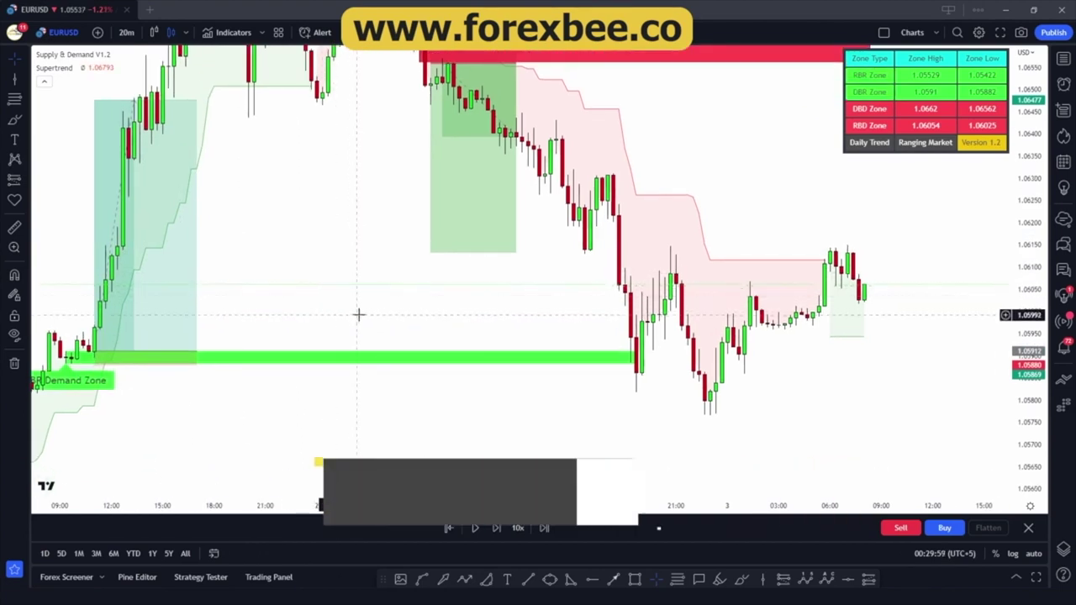
{"action": "left_click_drag", "start_coordinate": [357, 314], "coordinate": [351, 408]}
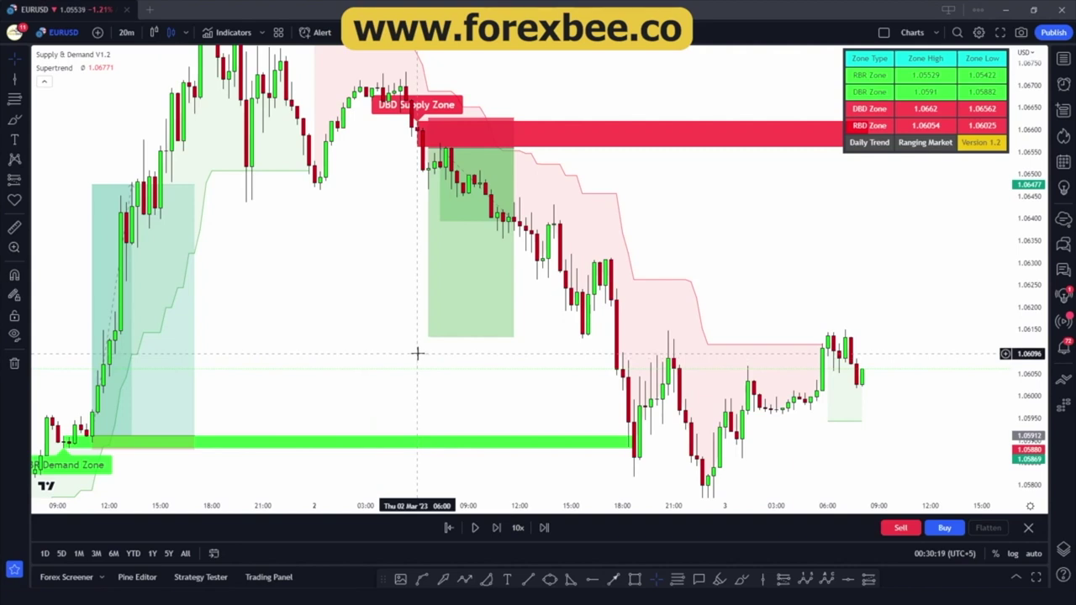
{"action": "scroll", "coordinate": [418, 353], "scroll_direction": "down", "scroll_amount": 2}
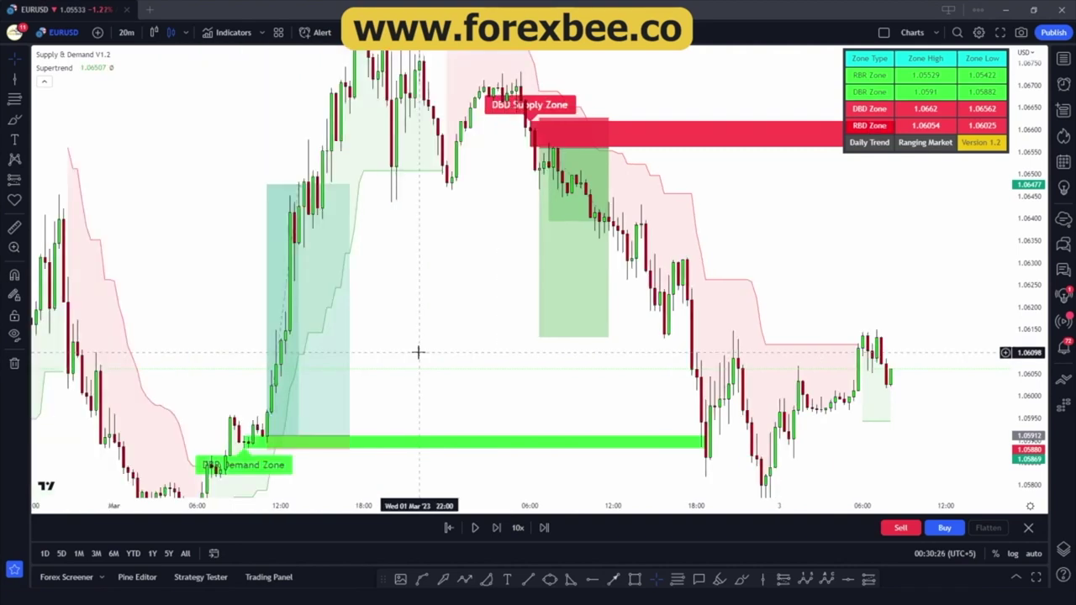